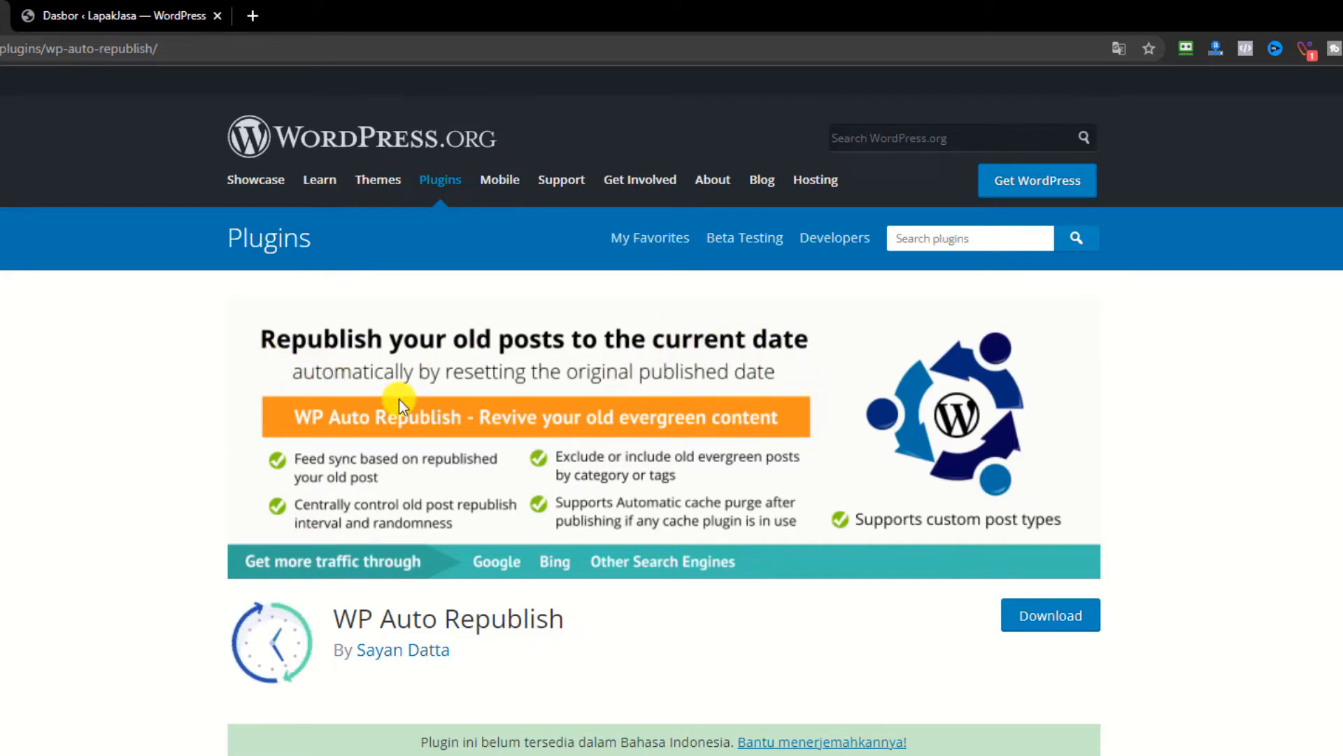
Review the WP Auto Republish plugin page, including its description, key features and premium features list
{"action": "left_click_drag", "start_coordinate": [590, 618], "coordinate": [346, 621]}
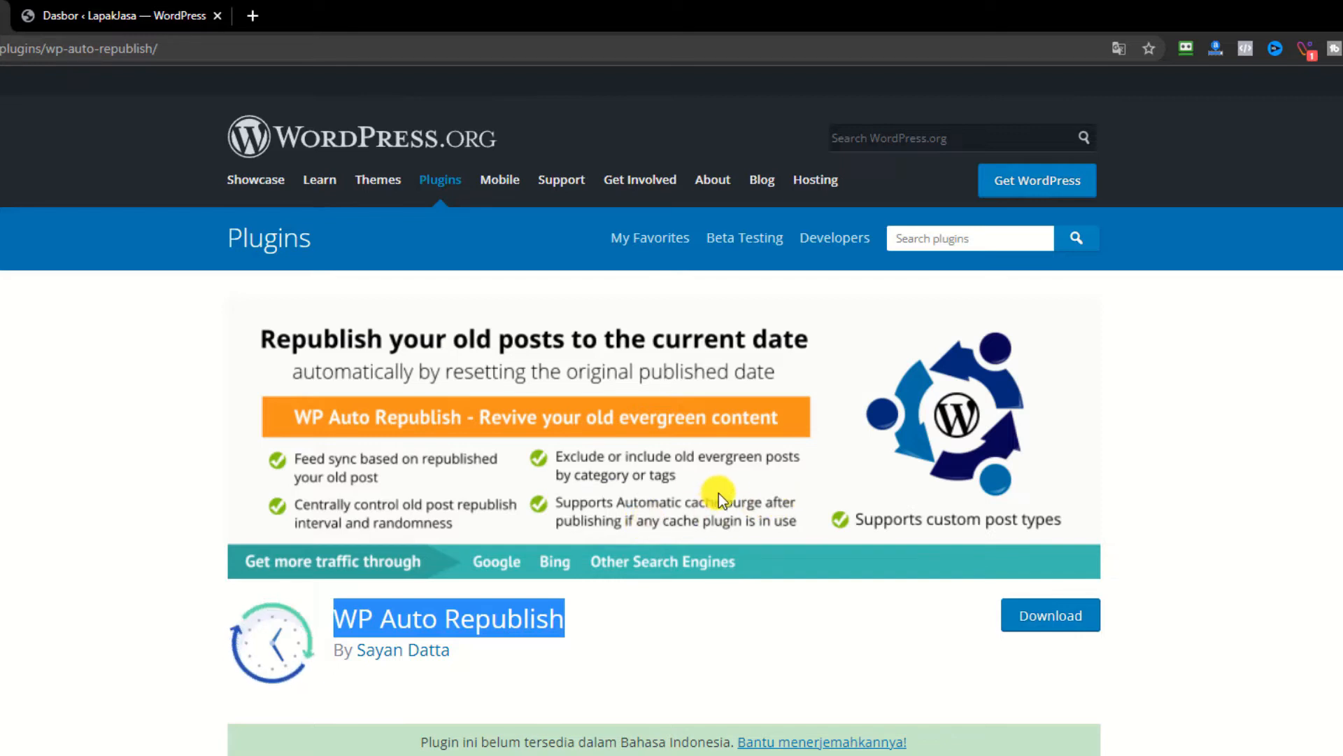
{"action": "scroll", "coordinate": [699, 593], "scroll_direction": "down", "scroll_amount": 9}
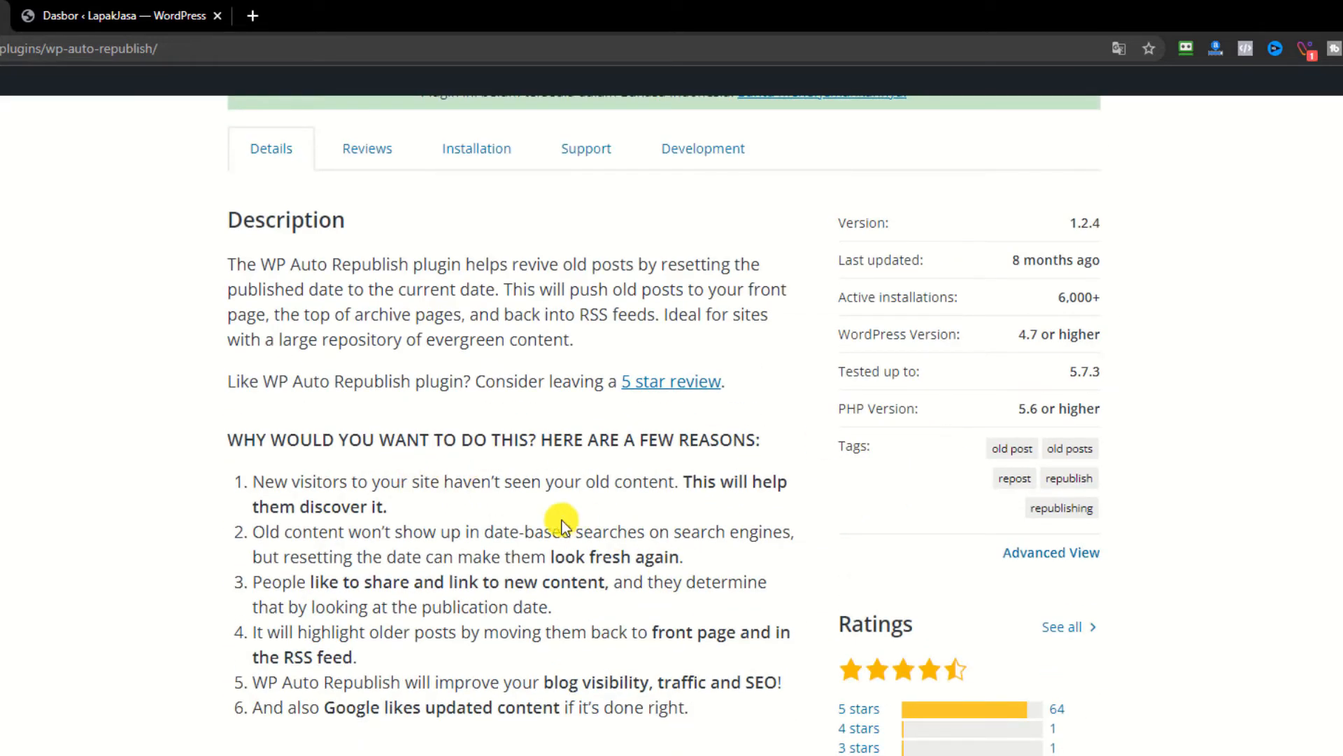
{"action": "scroll", "coordinate": [561, 519], "scroll_direction": "down", "scroll_amount": 6}
{"action": "scroll", "coordinate": [561, 518], "scroll_direction": "up", "scroll_amount": 1}
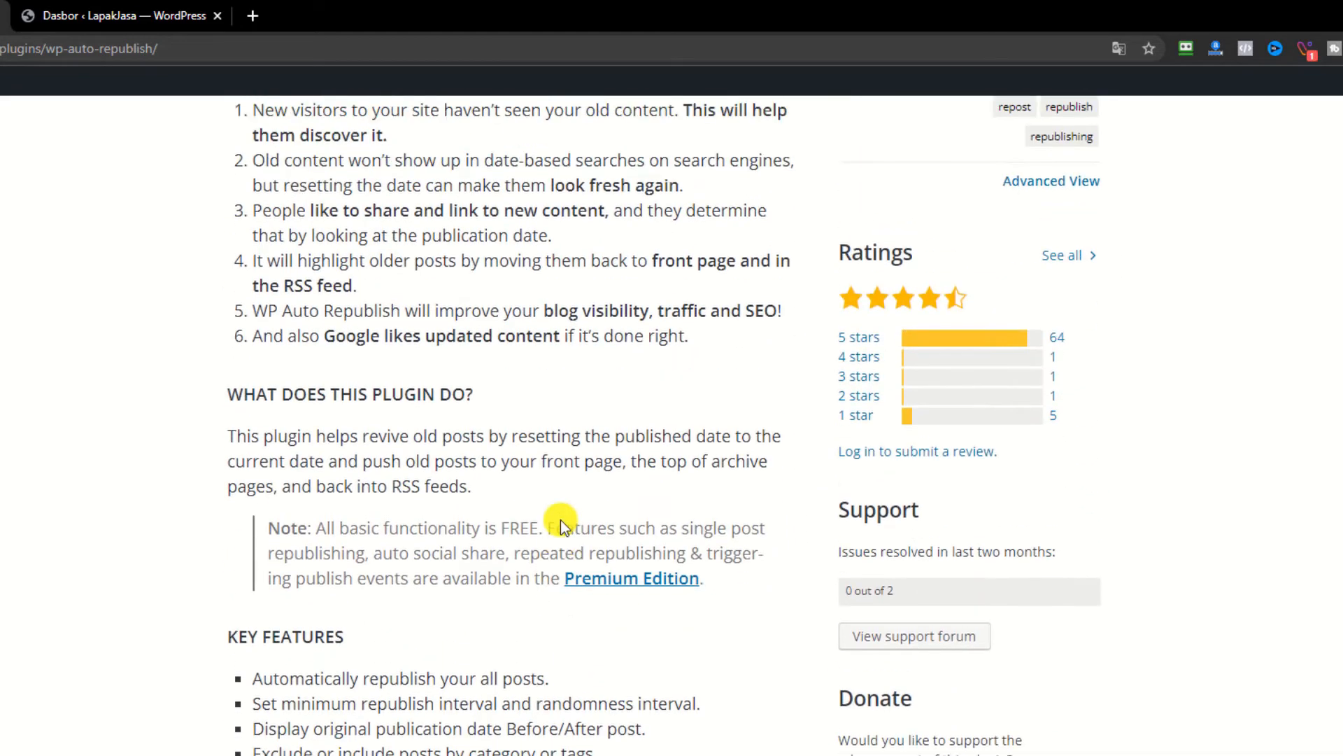
{"action": "left_click", "coordinate": [215, 56]}
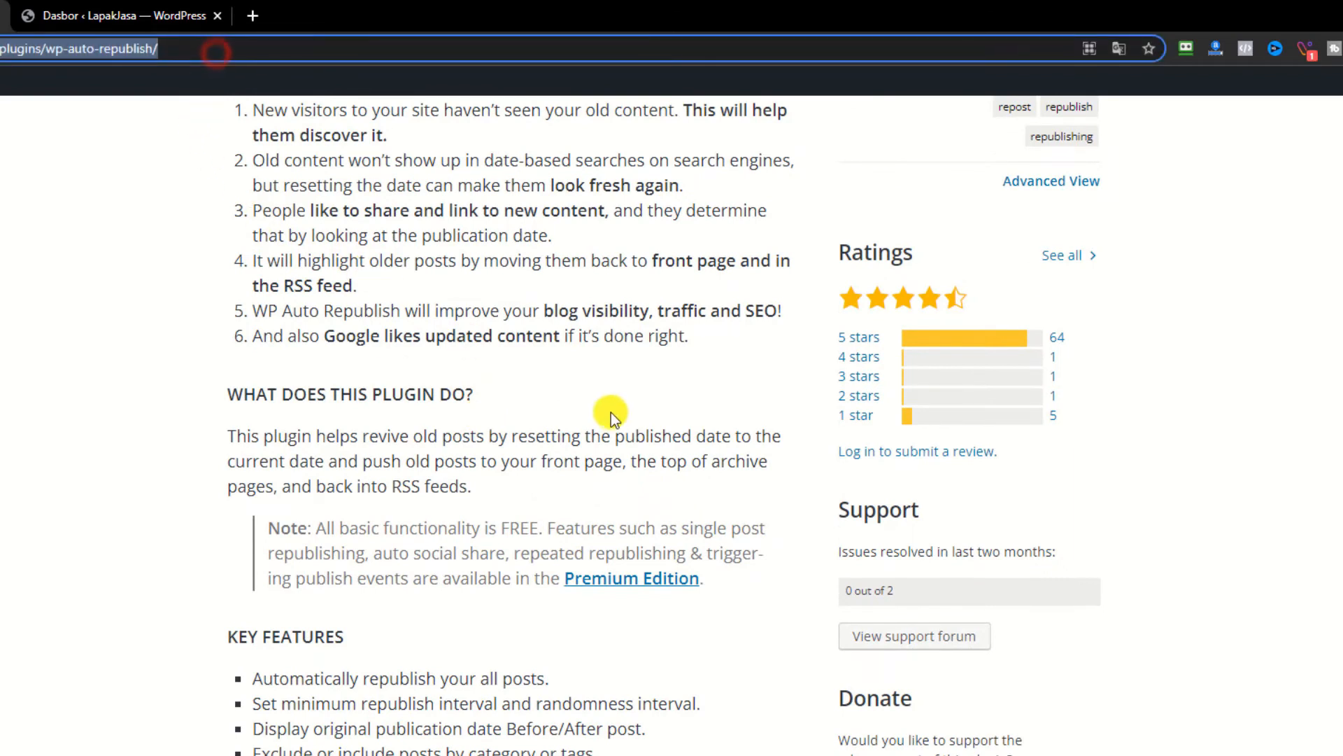
{"action": "scroll", "coordinate": [613, 414], "scroll_direction": "down", "scroll_amount": 4}
{"action": "left_click_drag", "start_coordinate": [732, 576], "coordinate": [601, 752]}
{"action": "scroll", "coordinate": [577, 557], "scroll_direction": "down", "scroll_amount": 4}
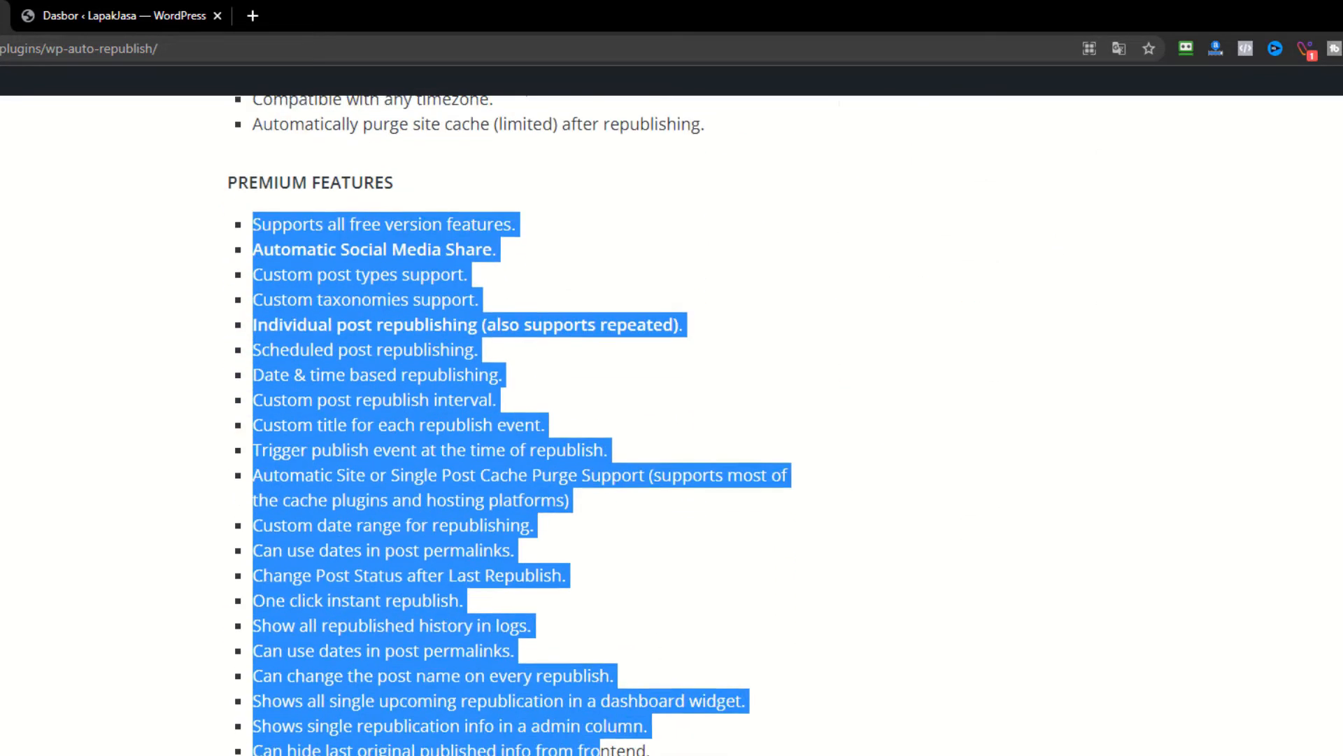
{"action": "scroll", "coordinate": [639, 673], "scroll_direction": "up", "scroll_amount": 1}
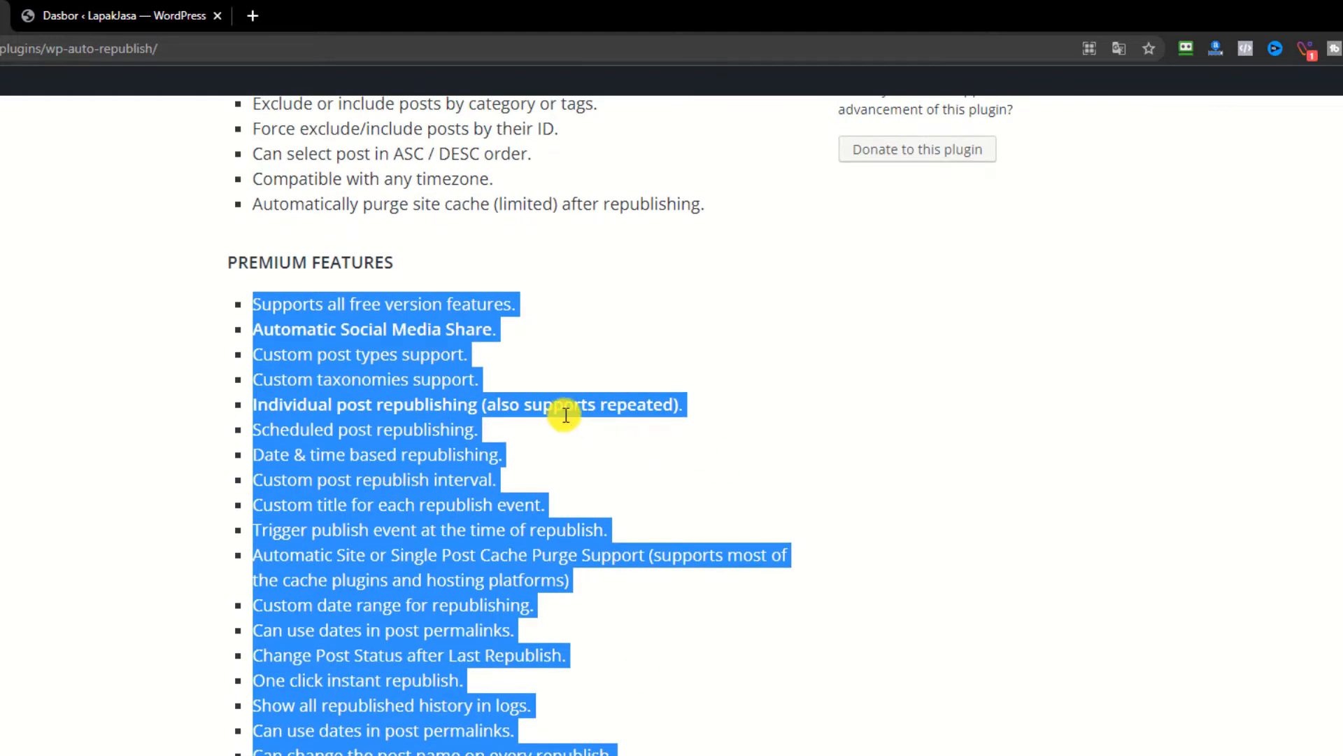
{"action": "scroll", "coordinate": [786, 471], "scroll_direction": "up", "scroll_amount": 15}
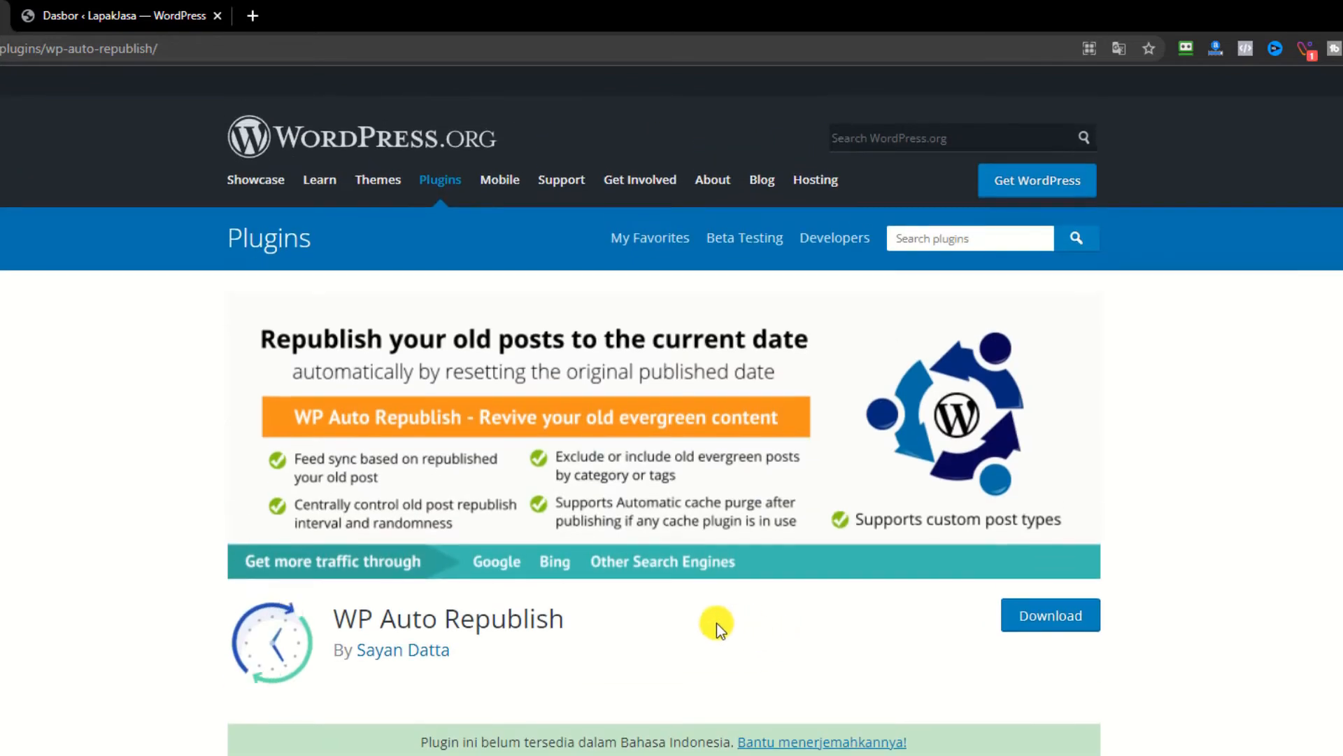
Copy the plugin name WP Auto Republish from the heading of its WordPress.org page
{"action": "left_click_drag", "start_coordinate": [589, 617], "coordinate": [334, 619]}
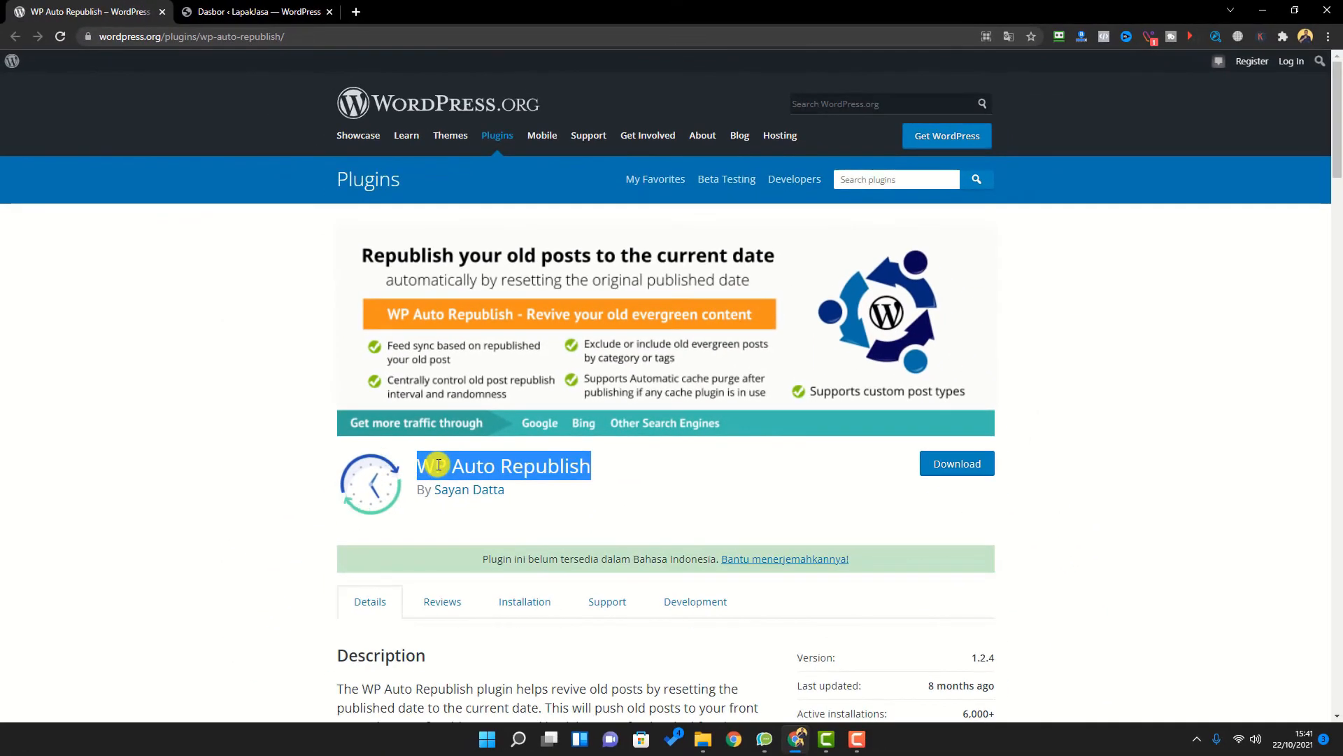
{"action": "right_click", "coordinate": [438, 464]}
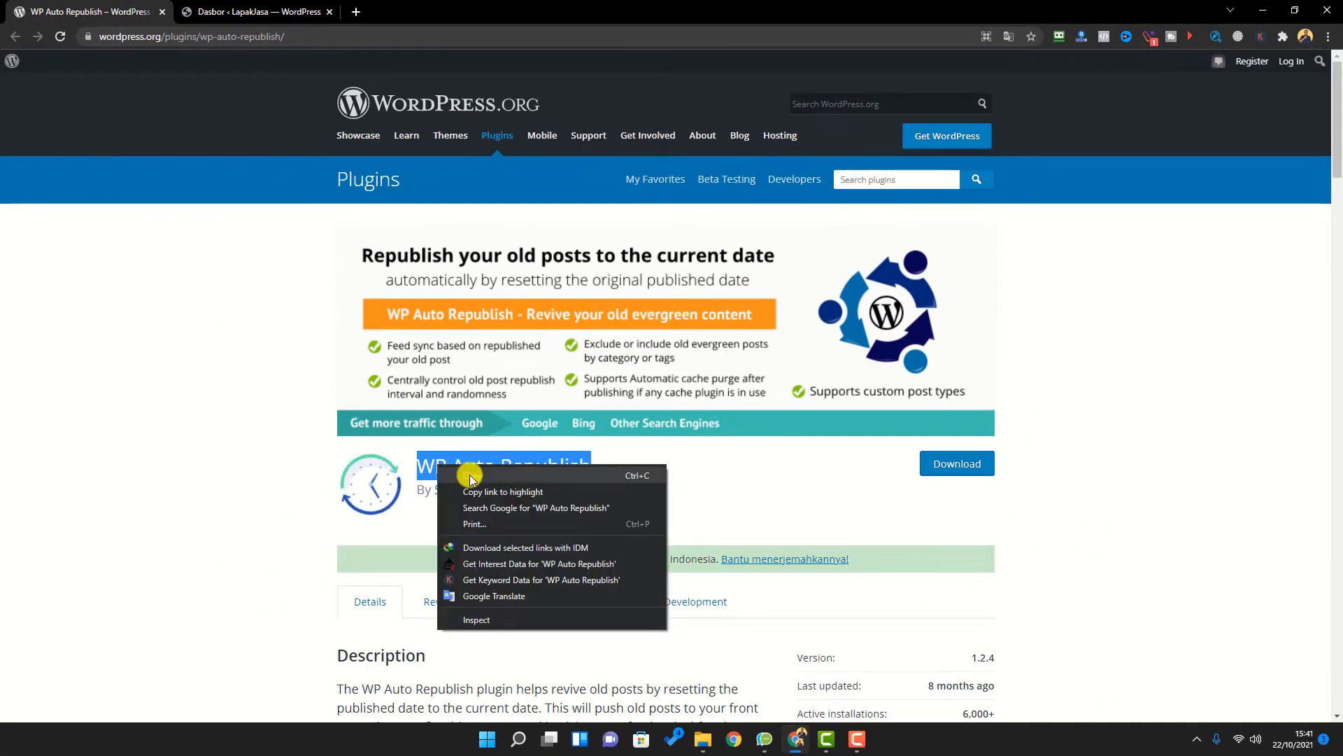
{"action": "left_click", "coordinate": [471, 479]}
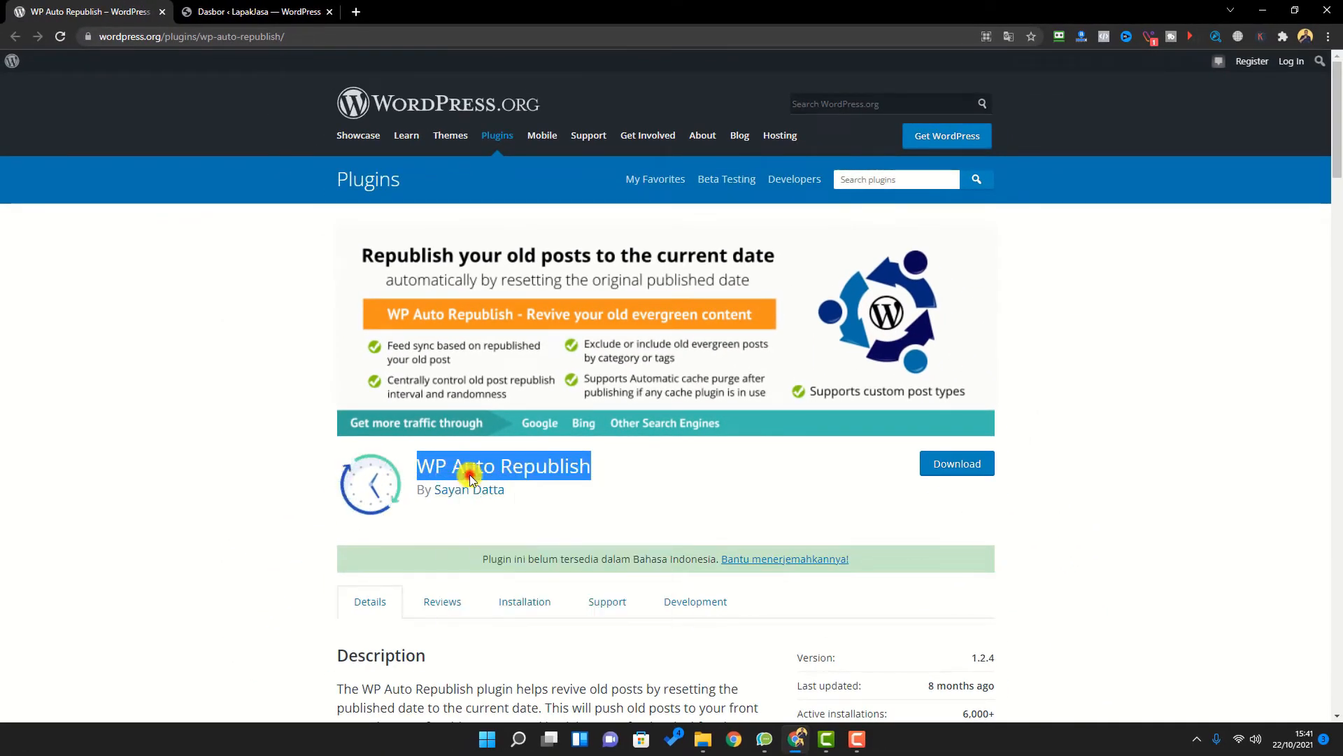
Go to the add-new-plugin page in the LapakJasa WordPress dashboard and search for the copied name WP Auto Republish
{"action": "left_click", "coordinate": [214, 20]}
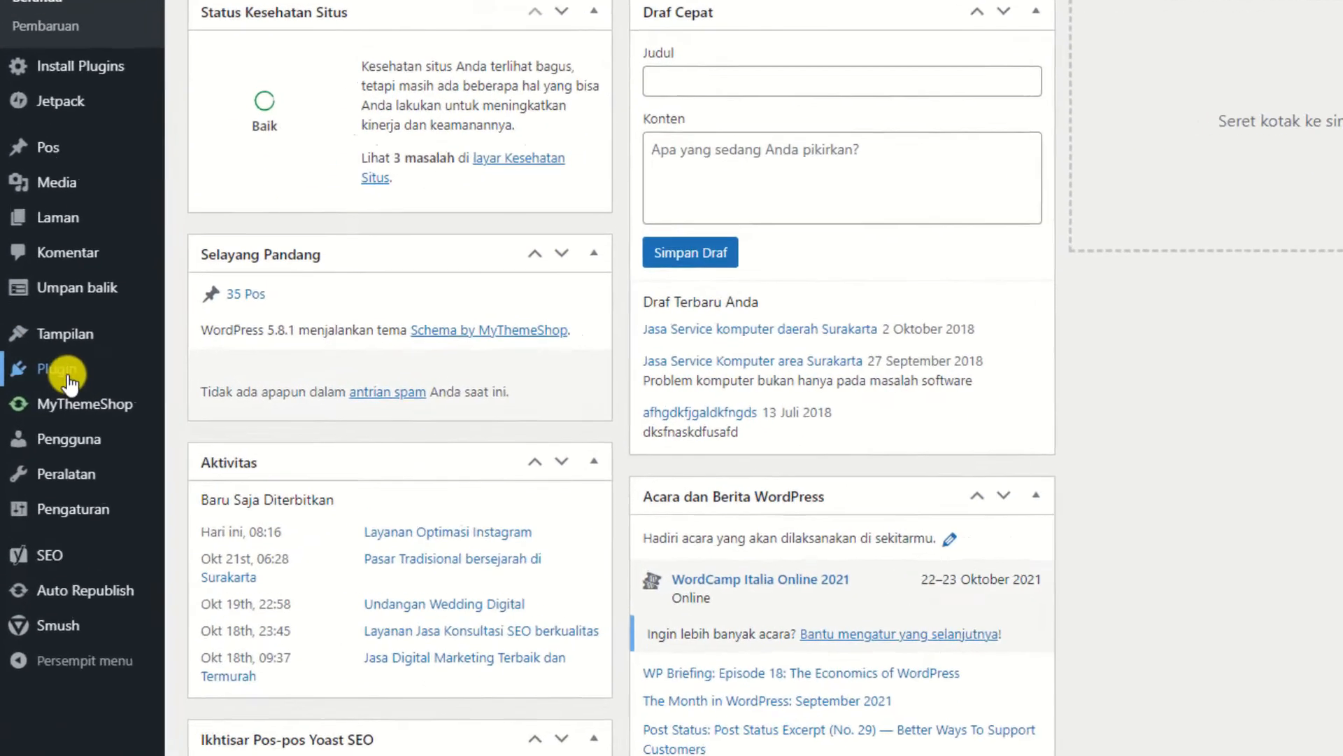
{"action": "mouse_move", "coordinate": [44, 369]}
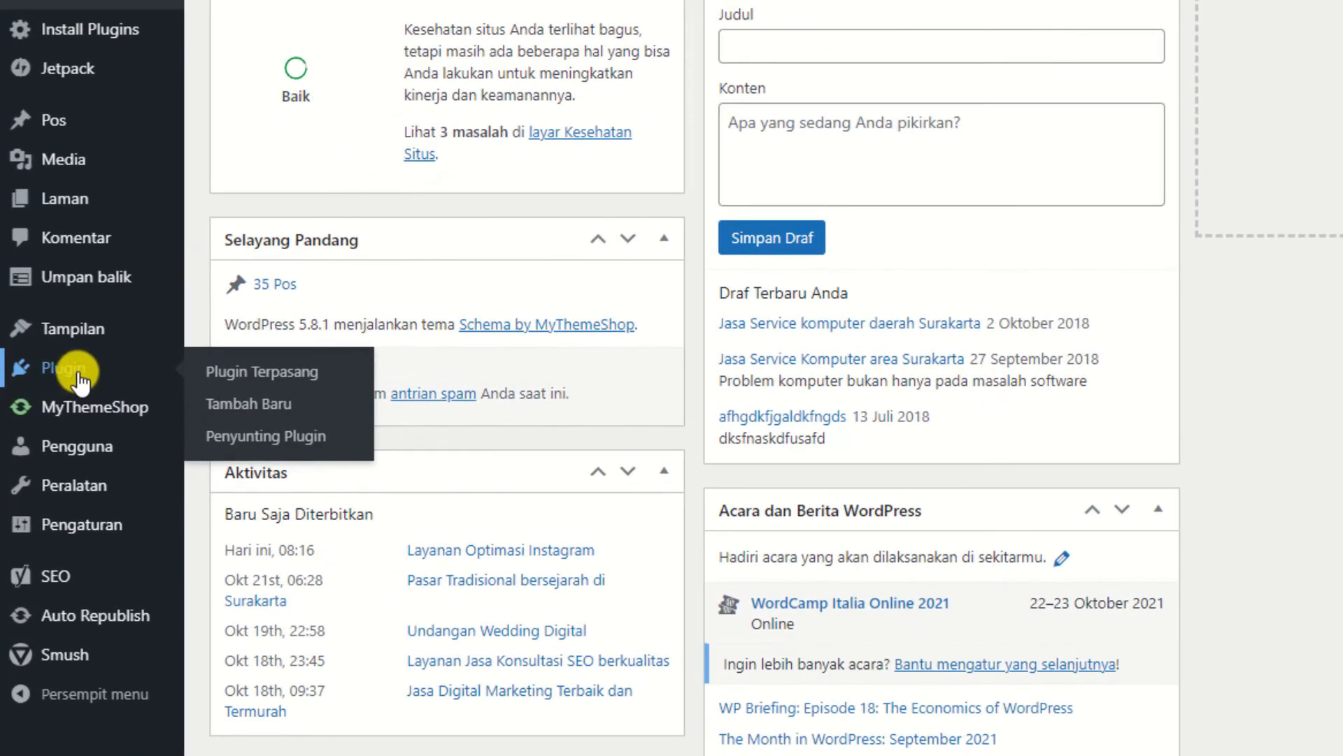
{"action": "left_click", "coordinate": [262, 401]}
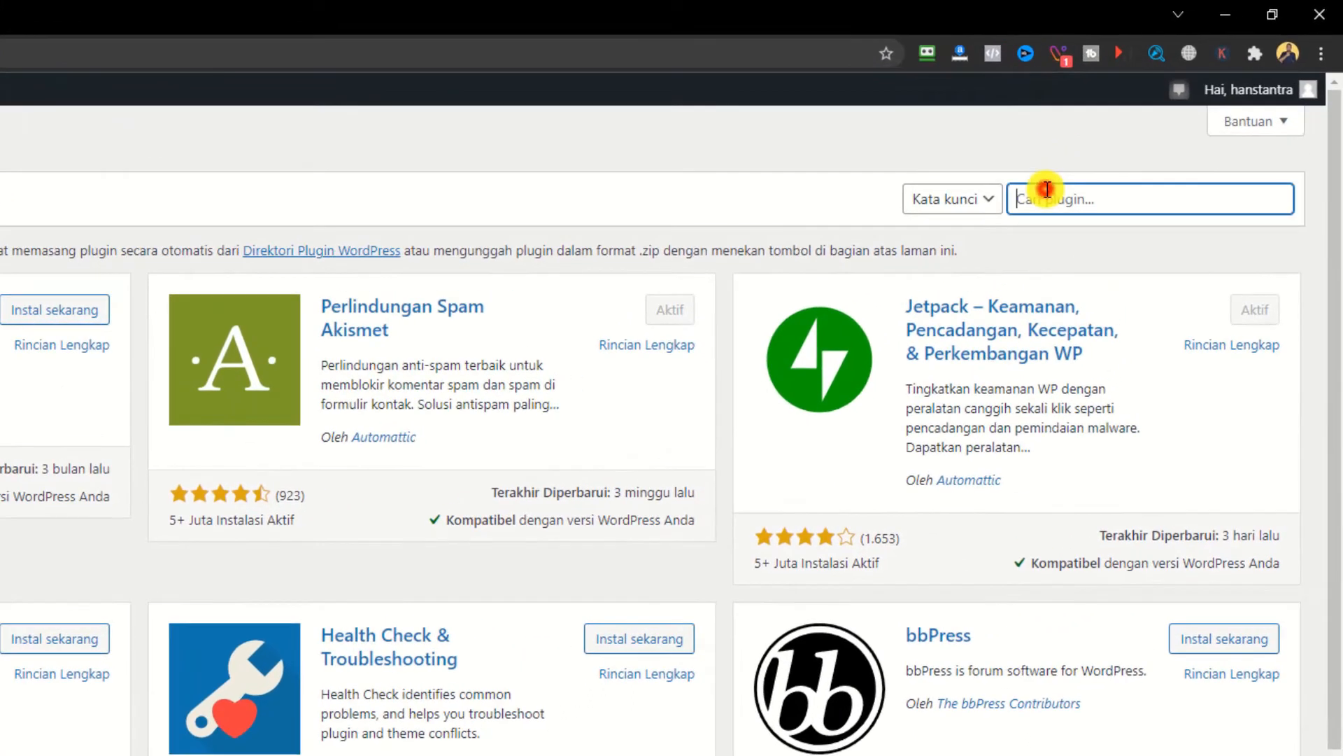
{"action": "left_click", "coordinate": [1140, 133]}
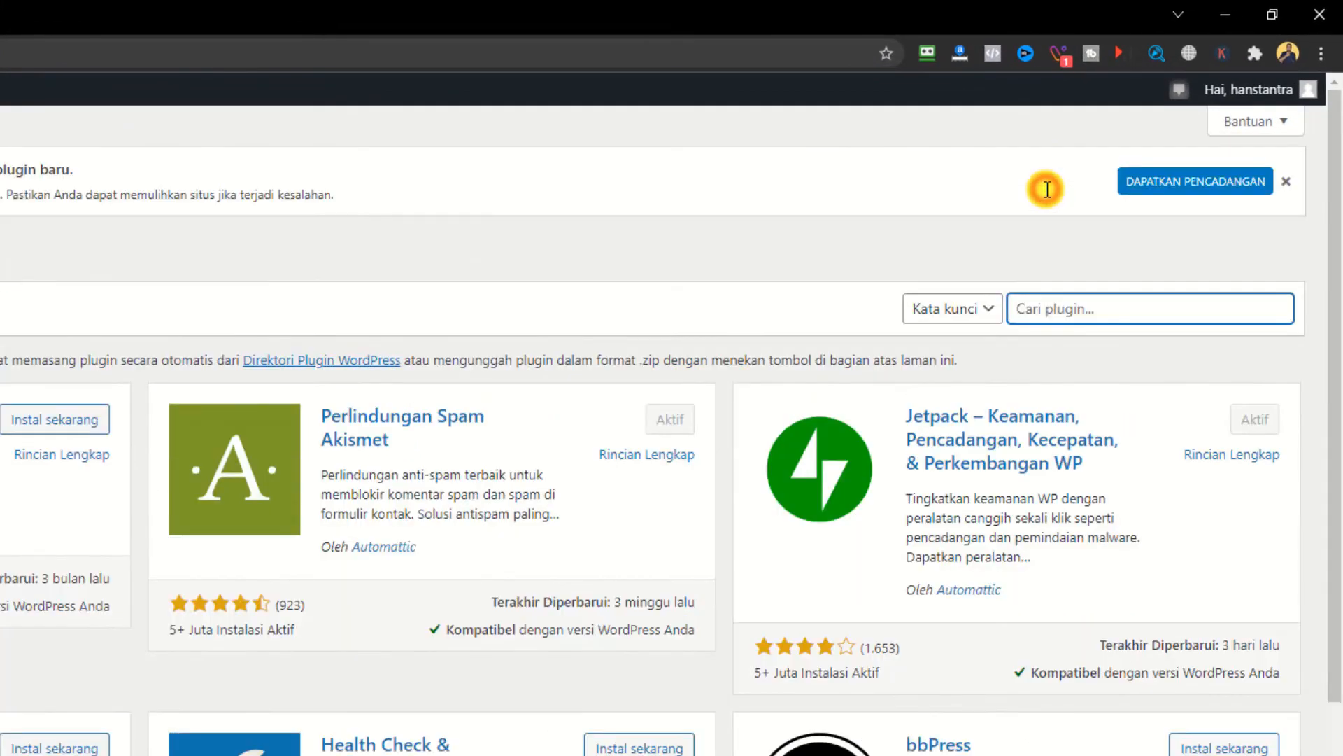
{"action": "right_click", "coordinate": [1045, 189]}
{"action": "left_click", "coordinate": [927, 234]}
{"action": "right_click", "coordinate": [1143, 315]}
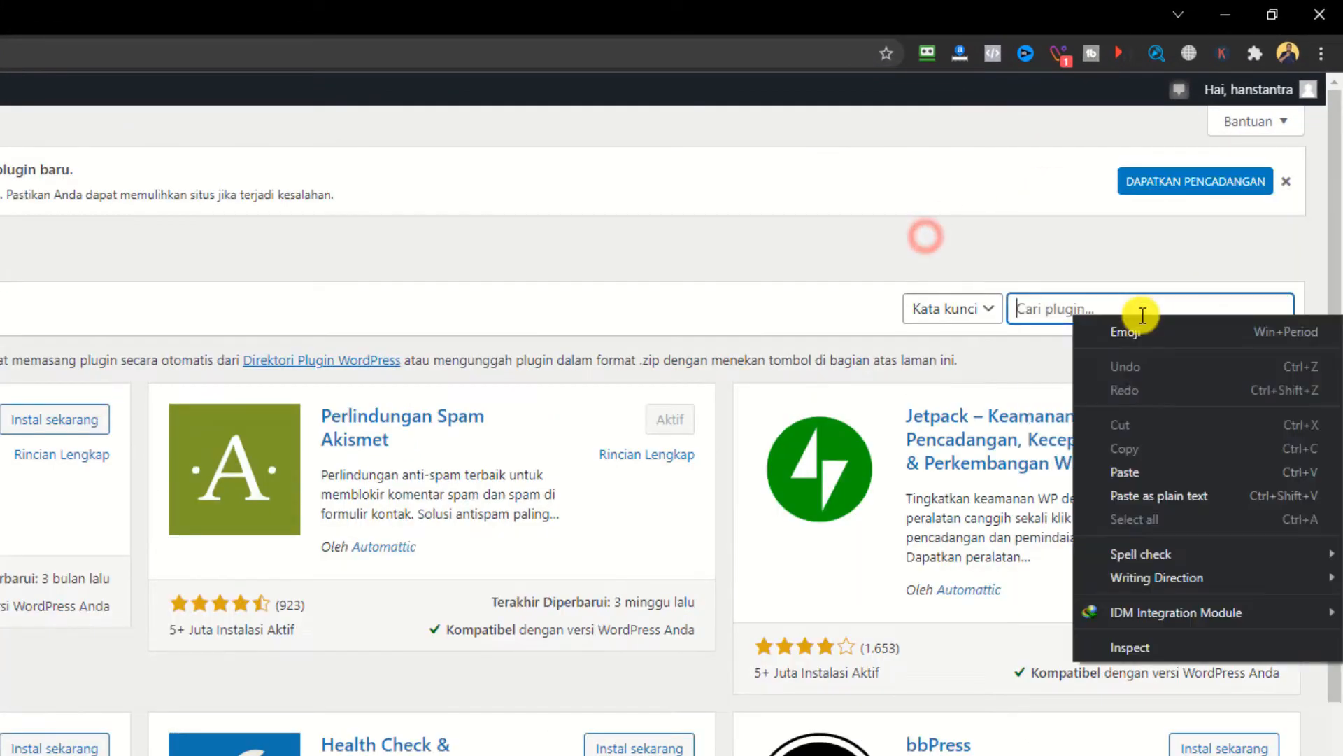
{"action": "left_click", "coordinate": [1157, 467]}
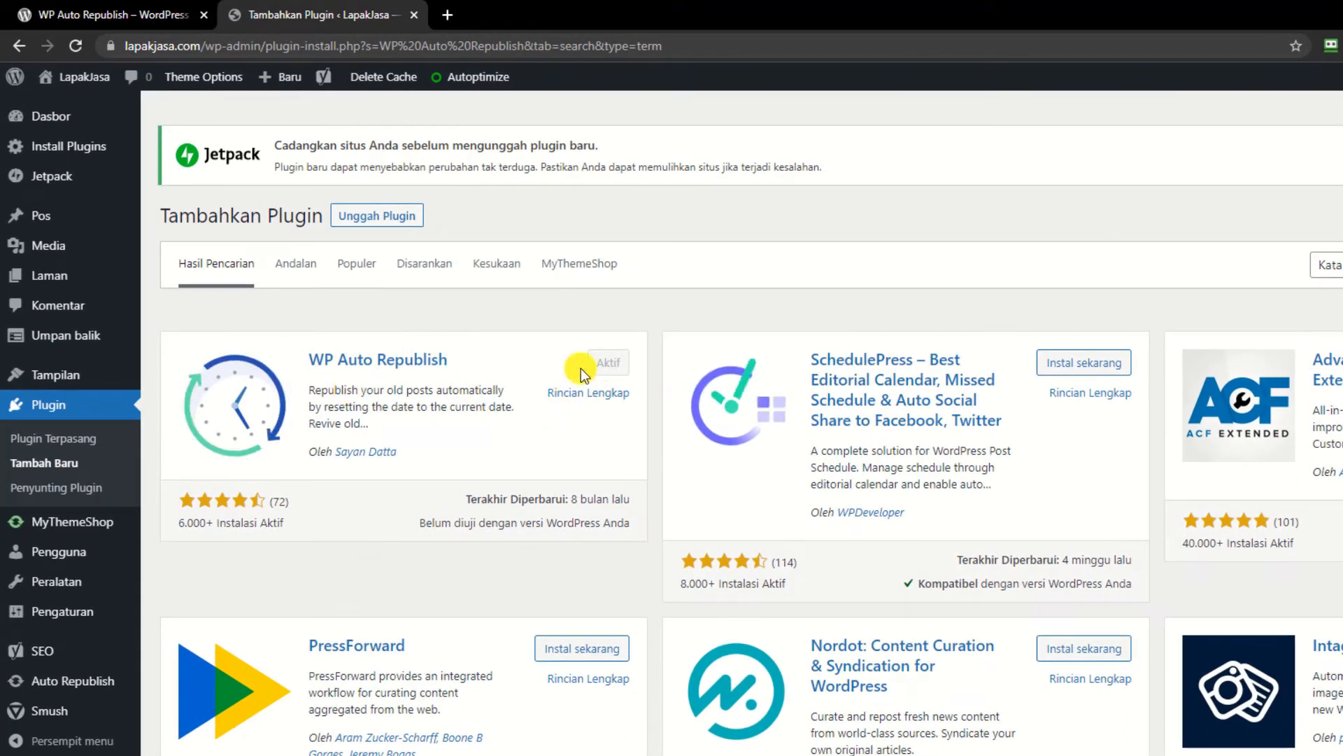
Open the WP Auto Republish settings page in the site's dashboard
{"action": "mouse_move", "coordinate": [70, 680]}
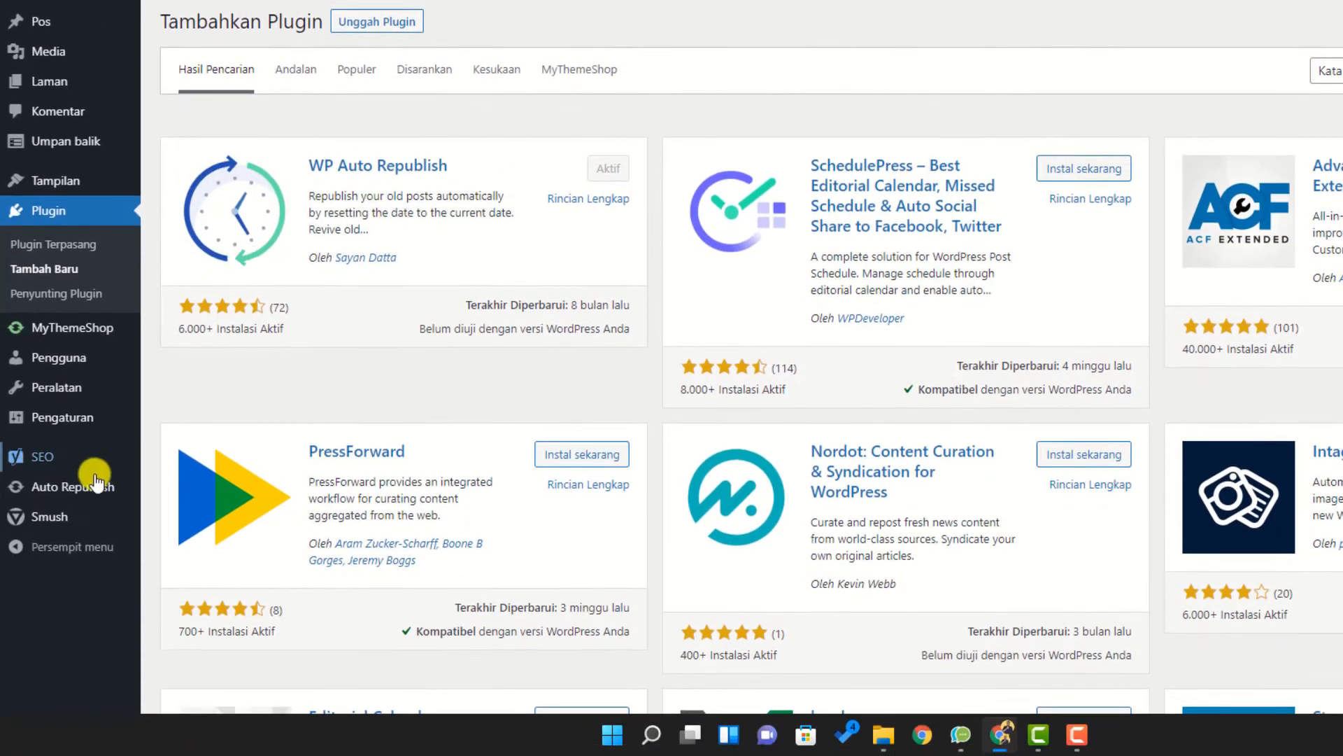
{"action": "mouse_move", "coordinate": [59, 487]}
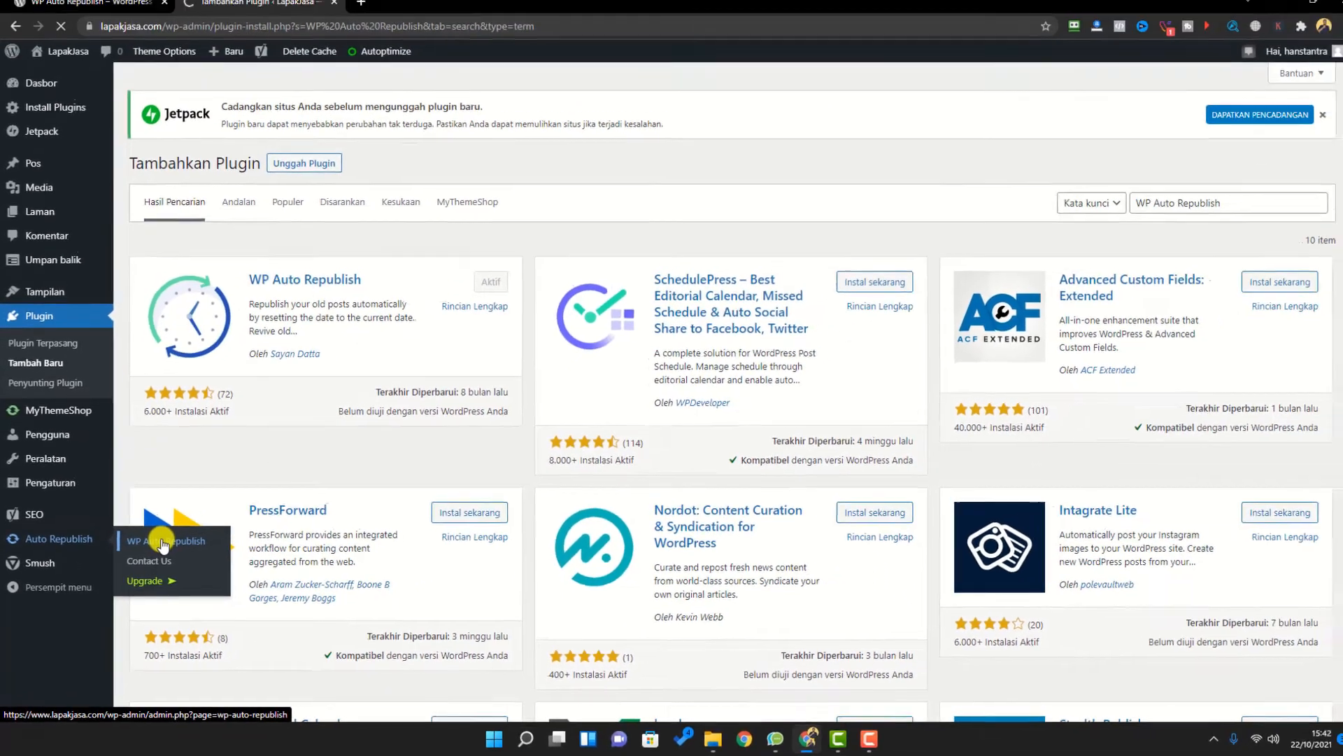
{"action": "left_click", "coordinate": [202, 492]}
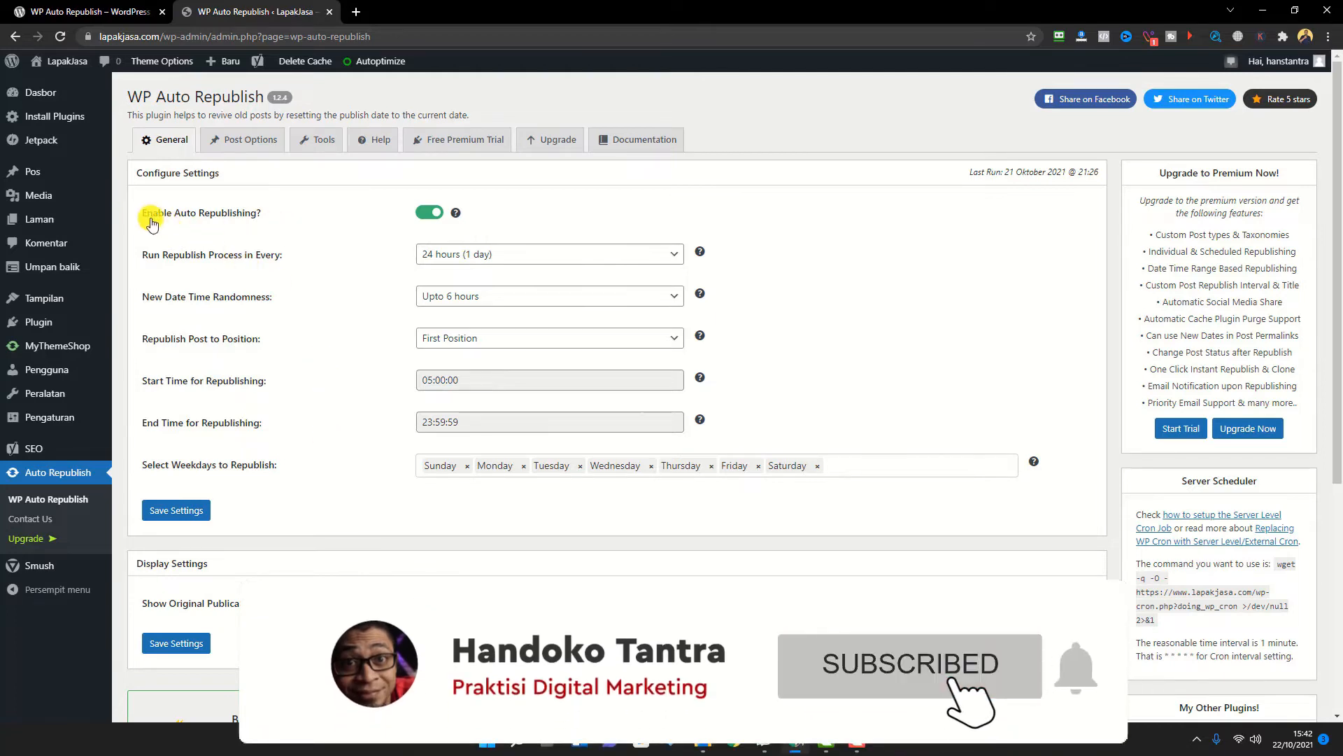
Have auto republishing enabled and set the republish process to run every 24 hours (1 day)
{"action": "left_click_drag", "start_coordinate": [147, 213], "coordinate": [263, 213]}
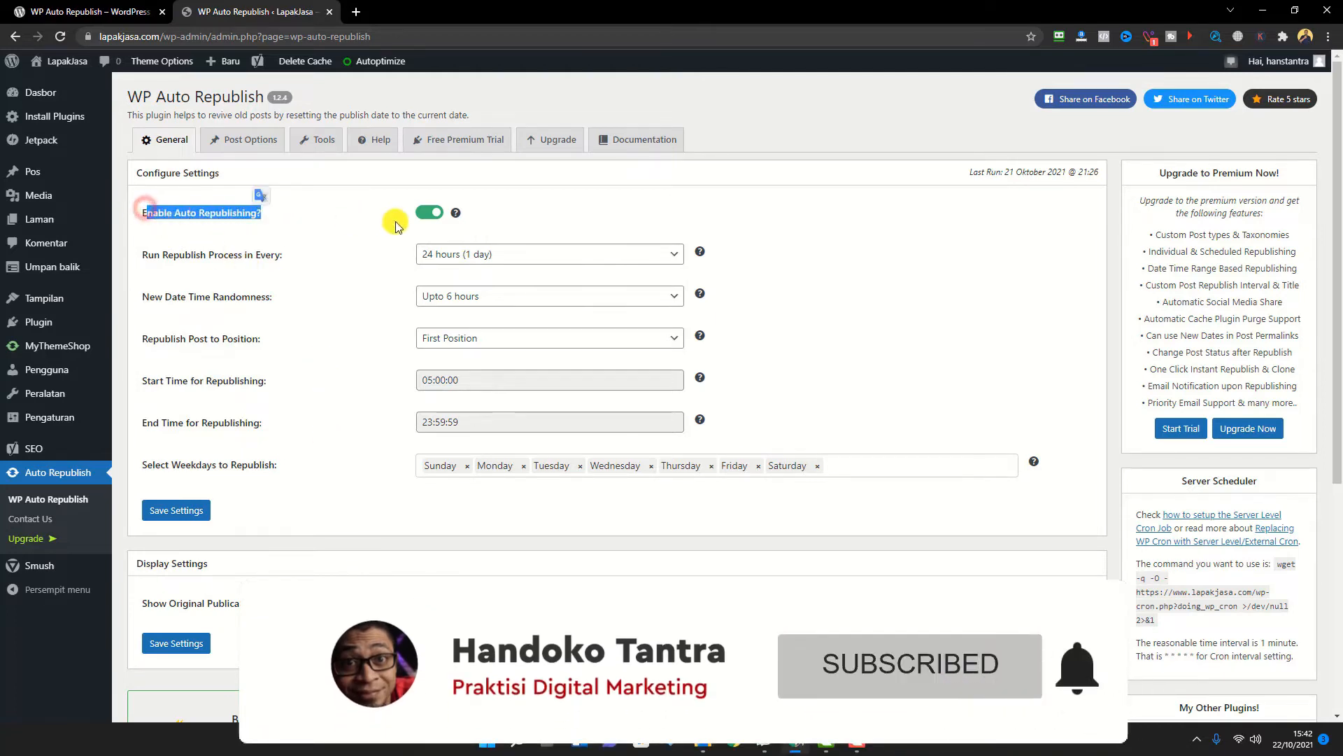
{"action": "left_click", "coordinate": [433, 214]}
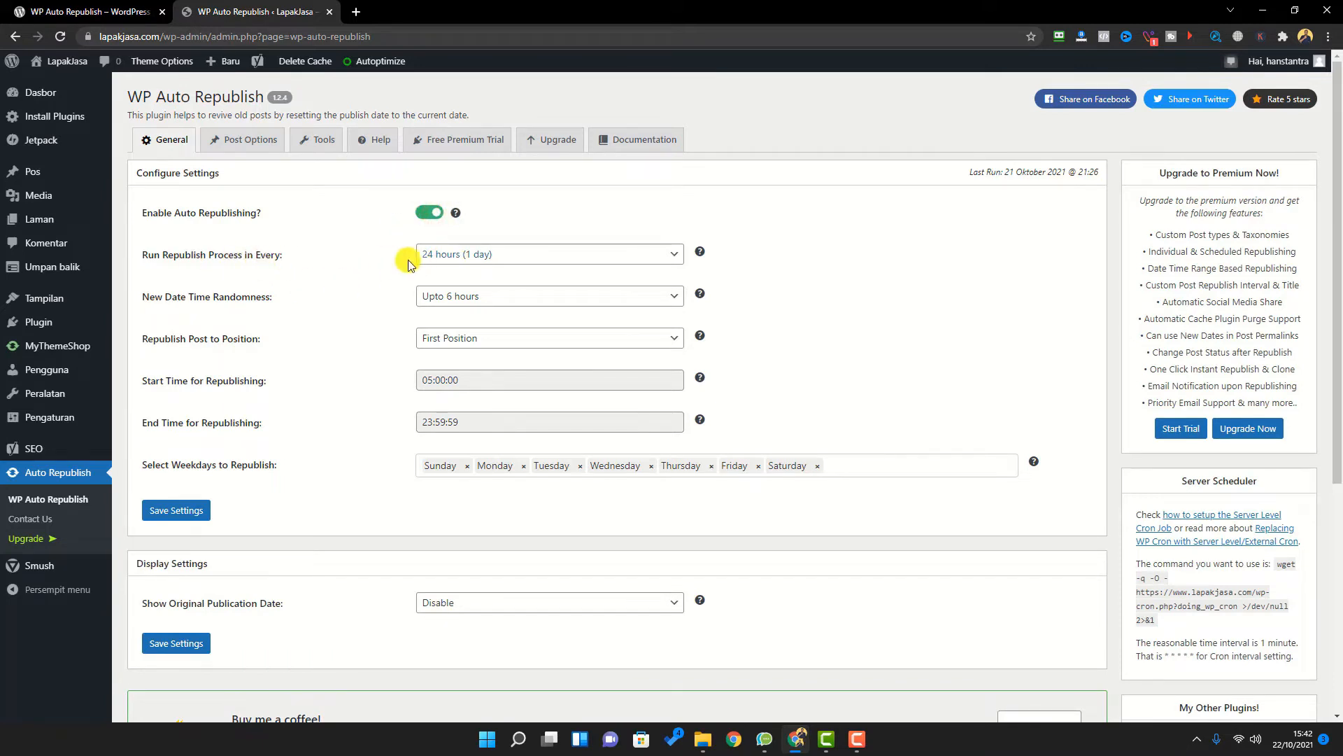
{"action": "left_click", "coordinate": [504, 257]}
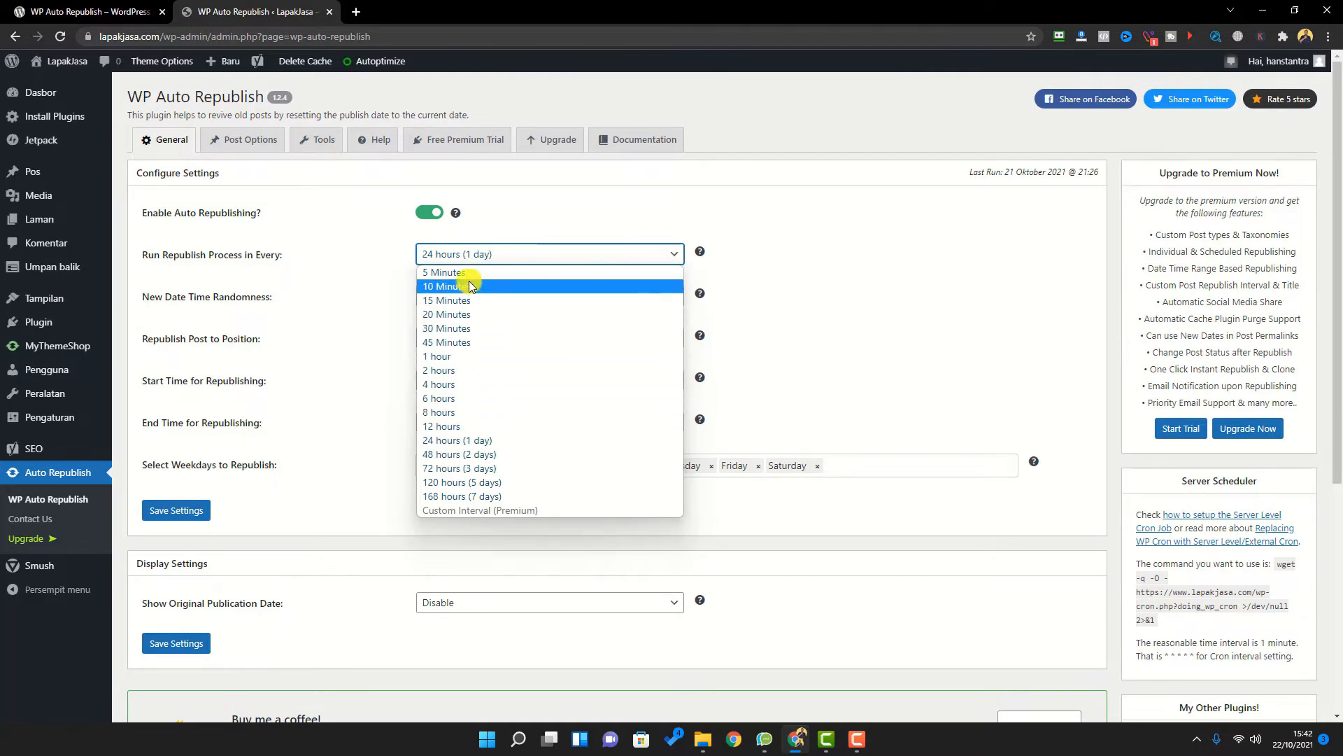
{"action": "left_click", "coordinate": [460, 440]}
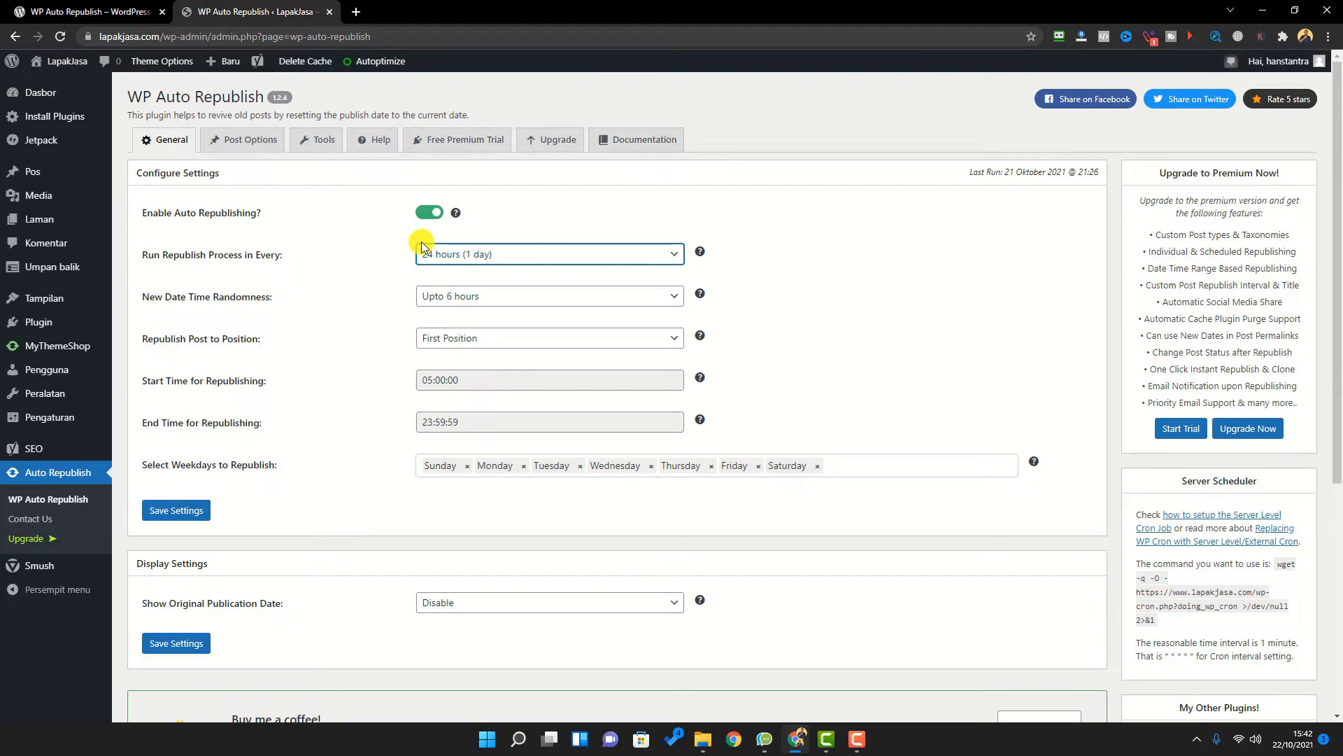
{"action": "left_click", "coordinate": [357, 350]}
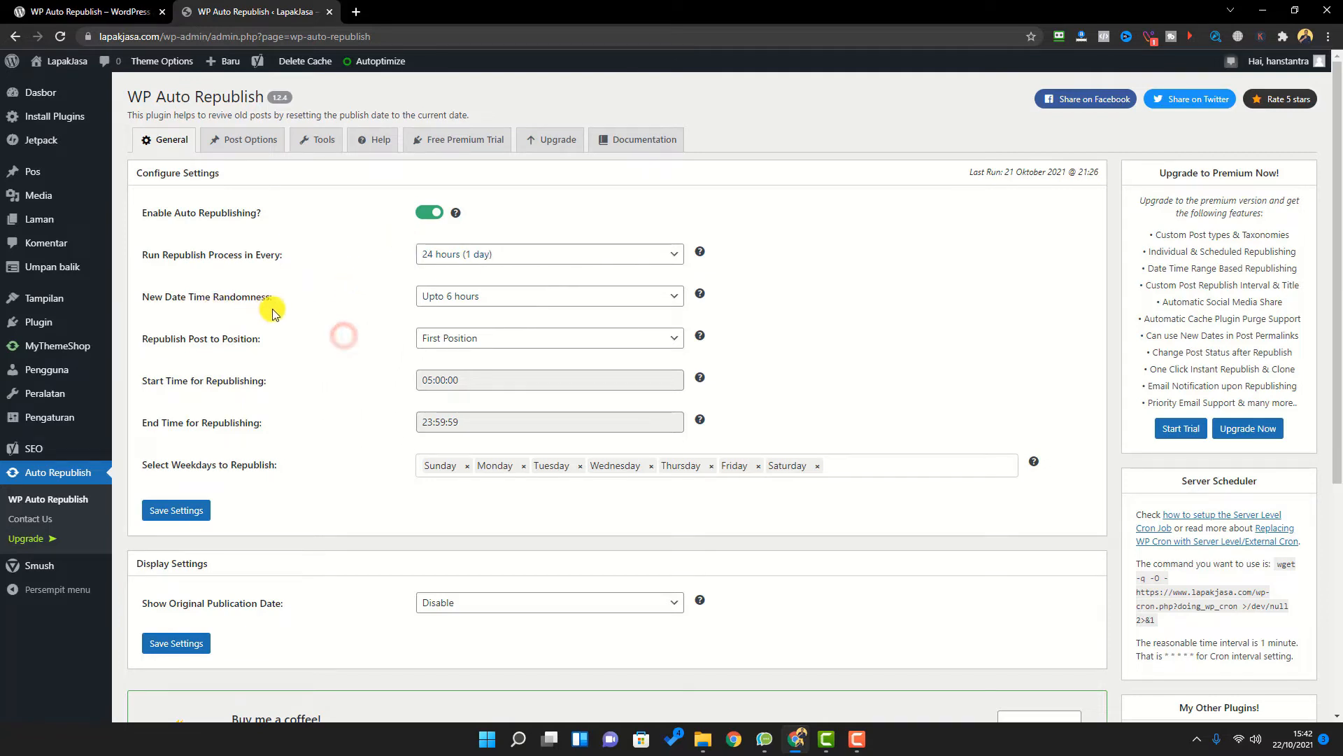
Set the new date time randomness to Upto 6 hours and the republish post position to First Position
{"action": "left_click", "coordinate": [669, 295]}
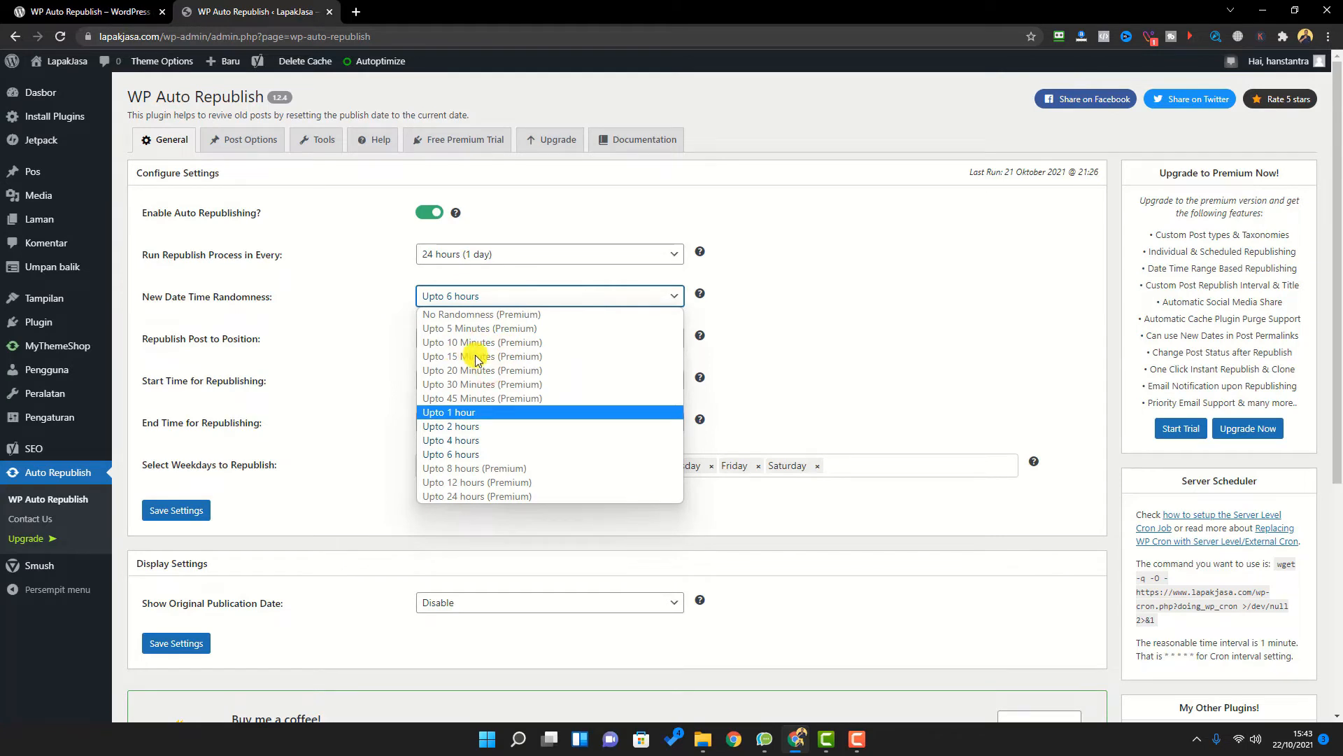
{"action": "left_click", "coordinate": [470, 454]}
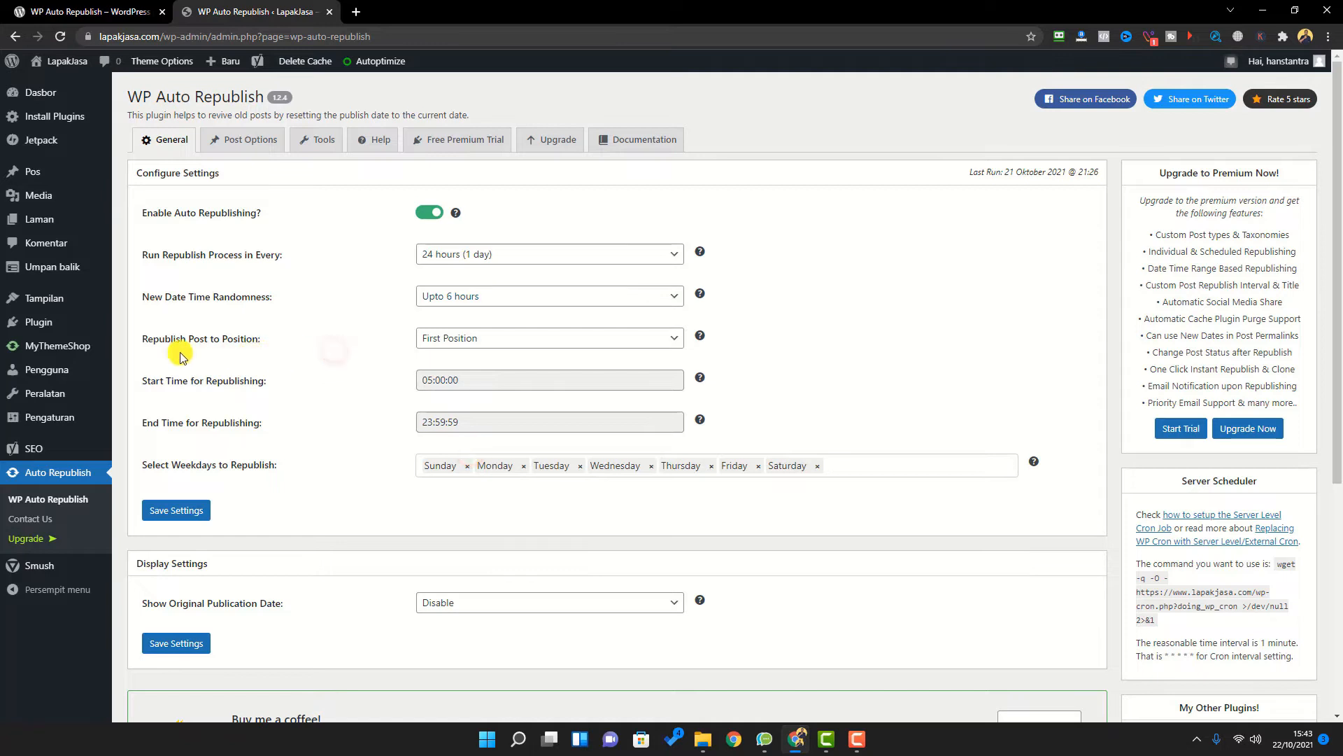
{"action": "left_click", "coordinate": [503, 339]}
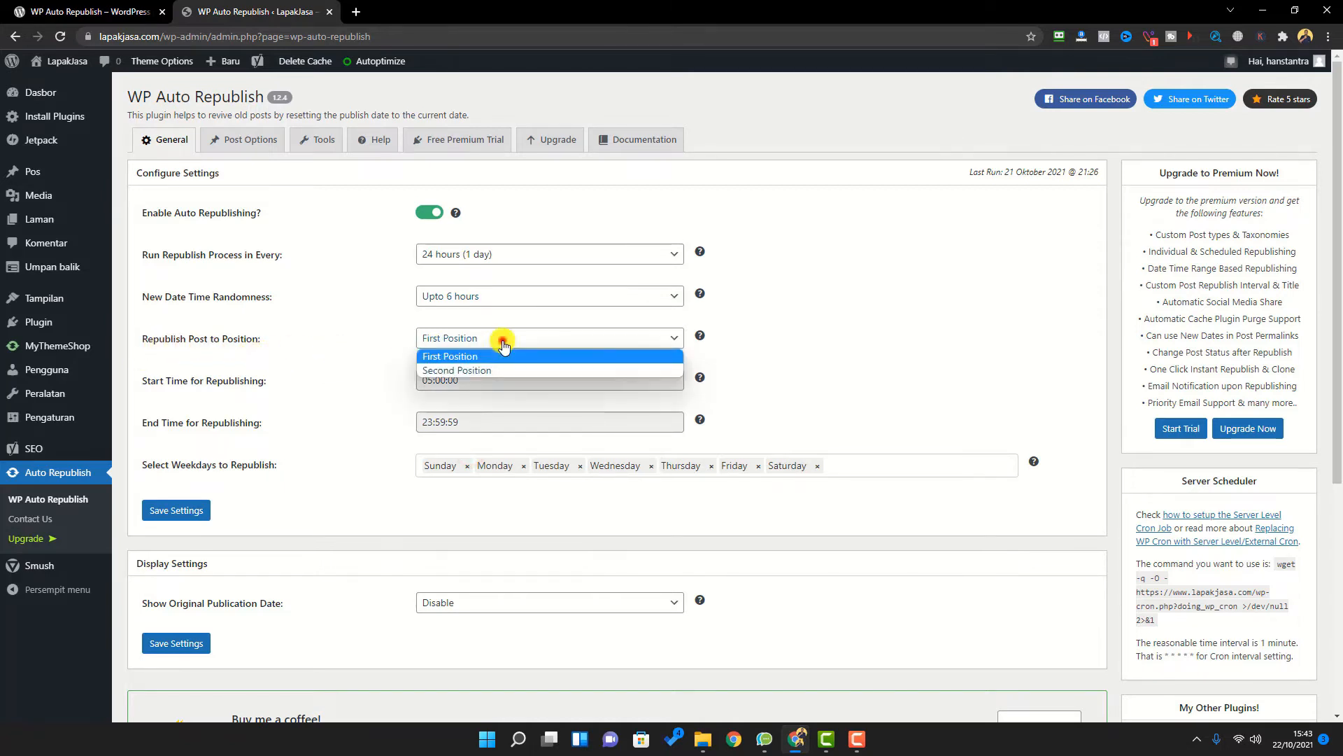
{"action": "left_click", "coordinate": [439, 358]}
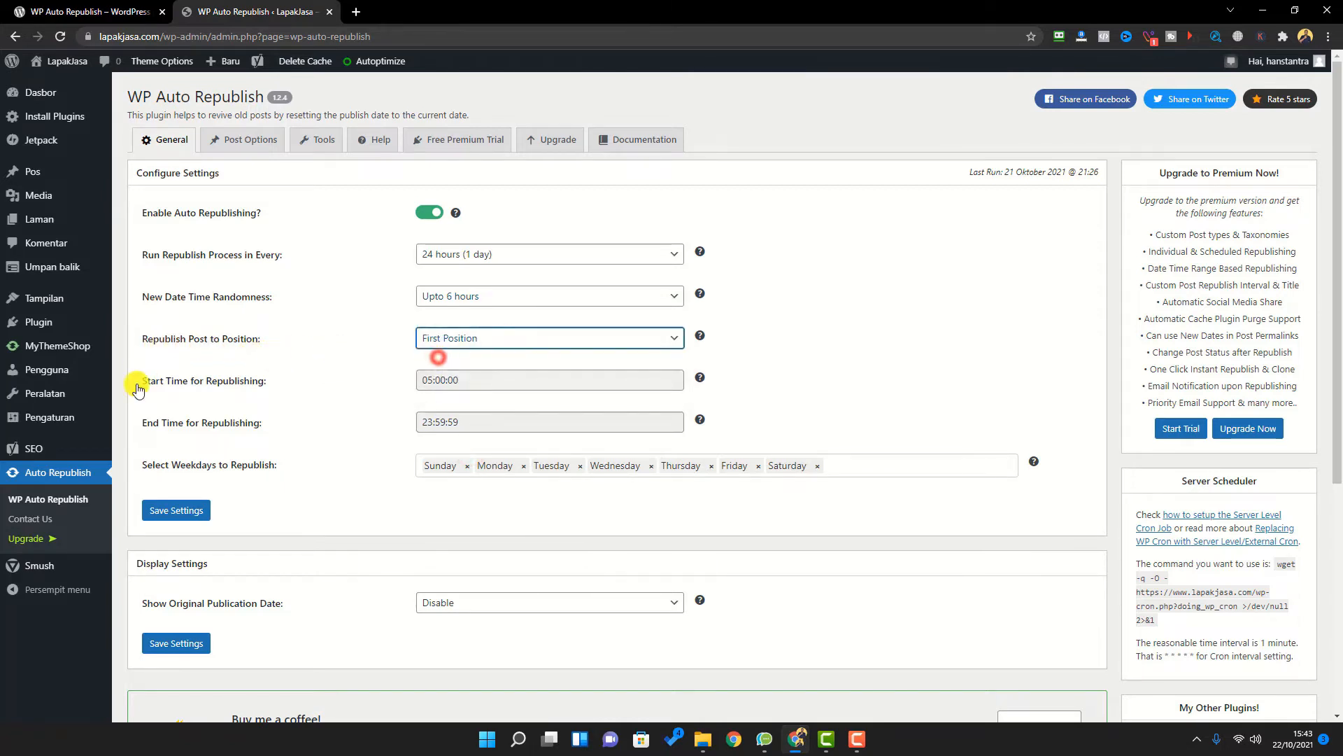
{"action": "left_click", "coordinate": [182, 374]}
{"action": "left_click", "coordinate": [233, 387]}
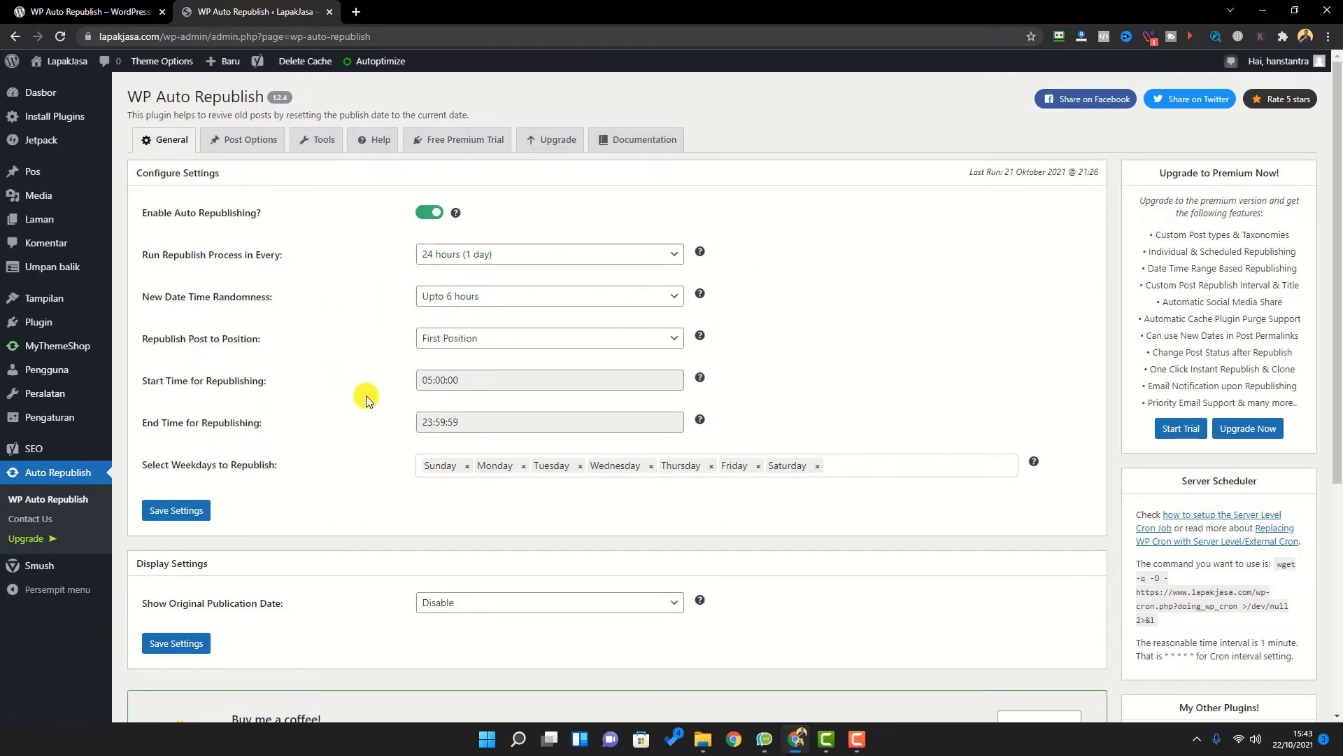
Set the display of the original publication date to Disable
{"action": "scroll", "coordinate": [363, 393], "scroll_direction": "down", "scroll_amount": 2}
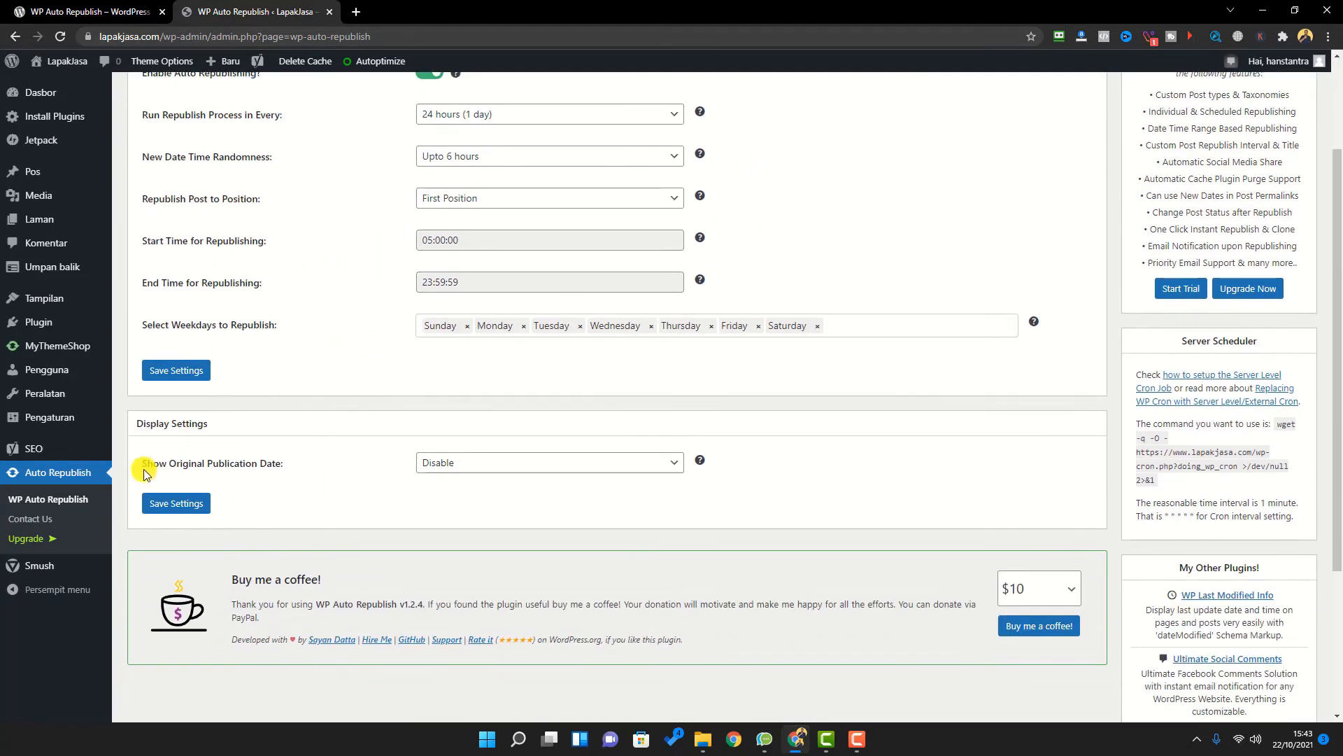
{"action": "left_click", "coordinate": [611, 463]}
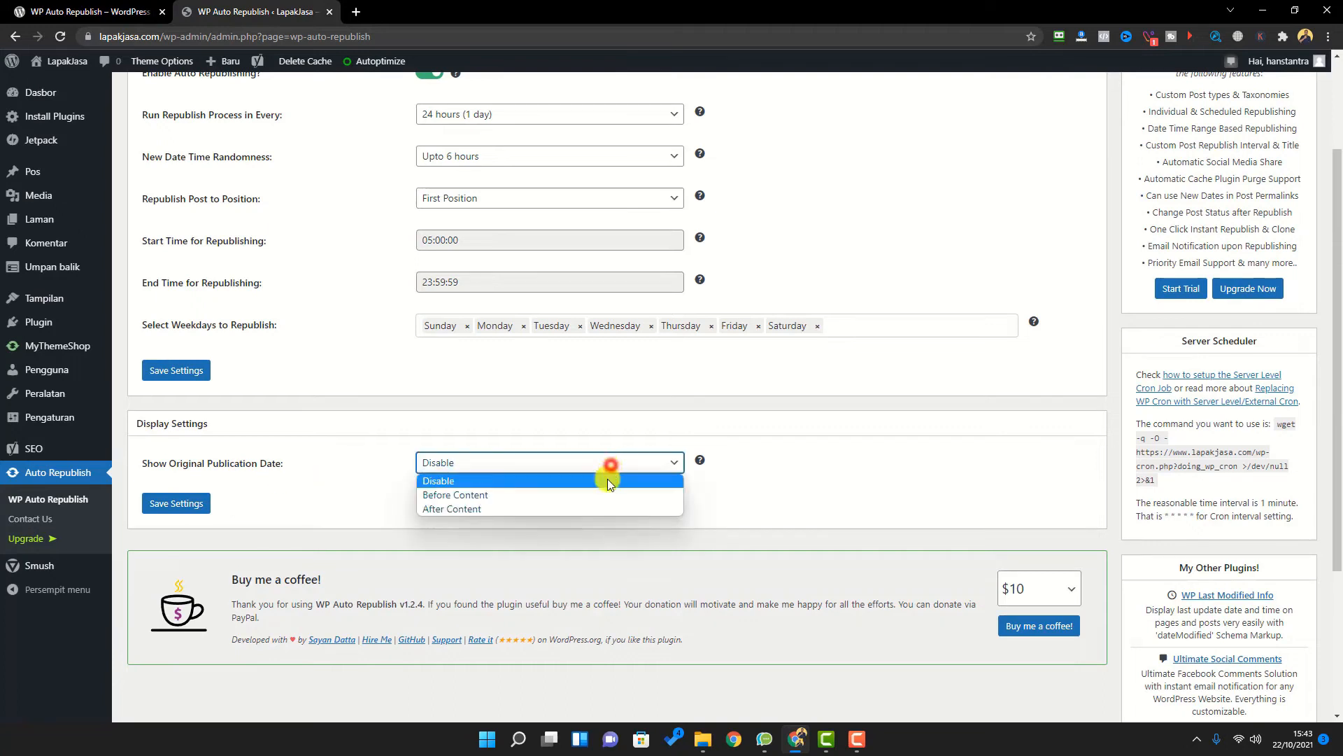
{"action": "left_click", "coordinate": [607, 481]}
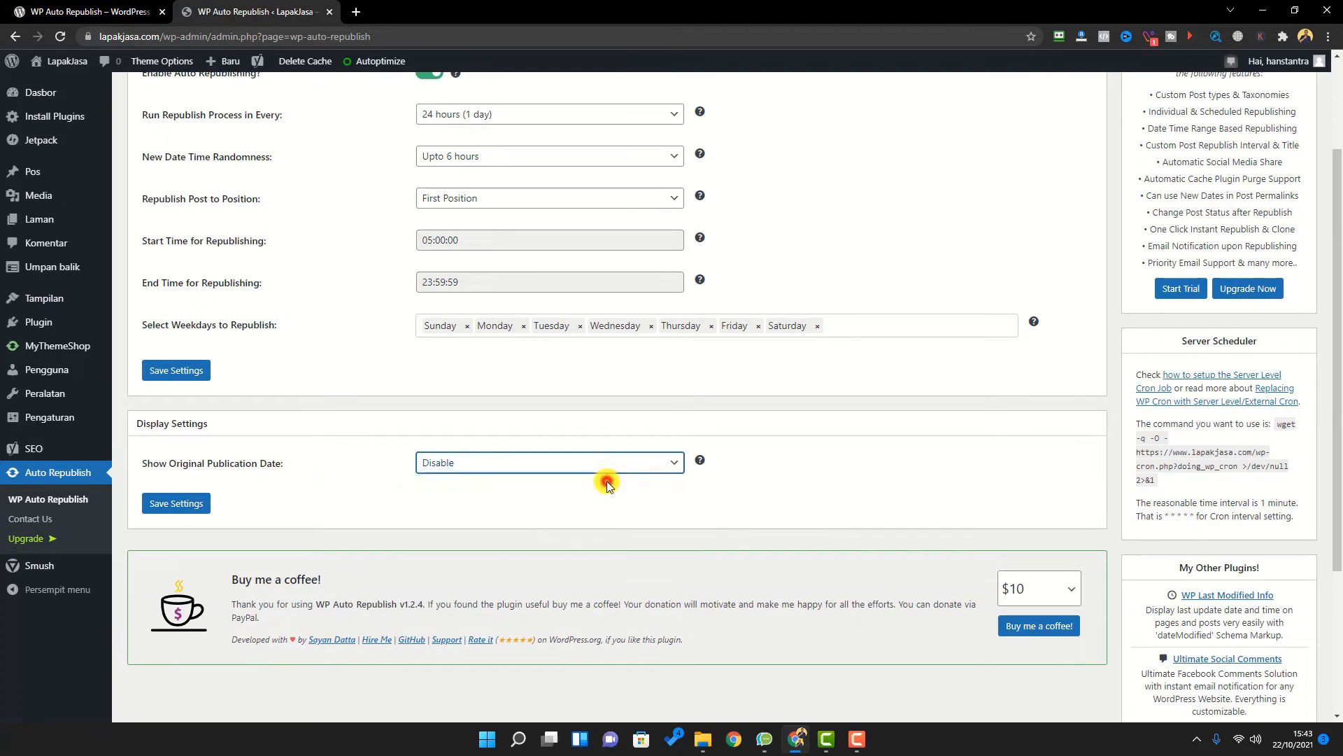
{"action": "left_click", "coordinate": [555, 460]}
{"action": "left_click", "coordinate": [507, 481]}
{"action": "scroll", "coordinate": [368, 493], "scroll_direction": "up", "scroll_amount": 2}
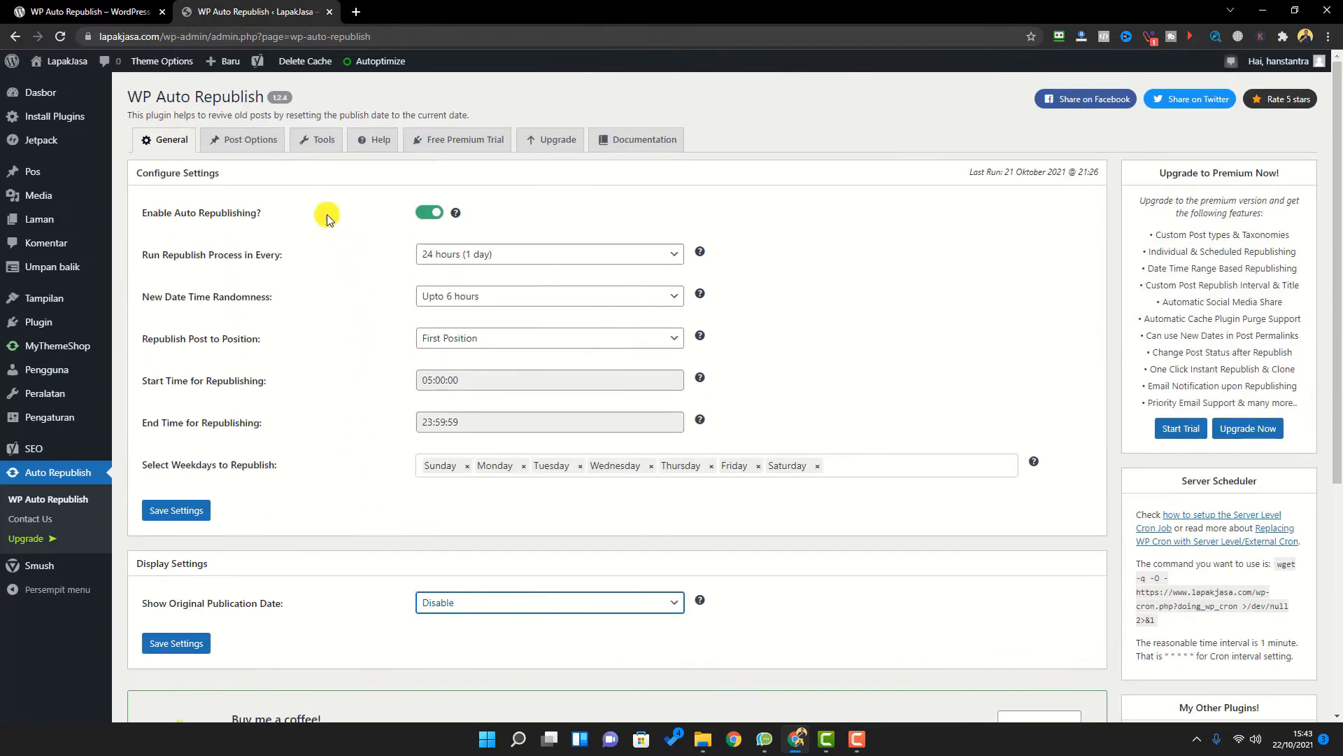
Open the plugin's post options and review the available ages for Post Republish Eligibility Age
{"action": "left_click", "coordinate": [243, 147]}
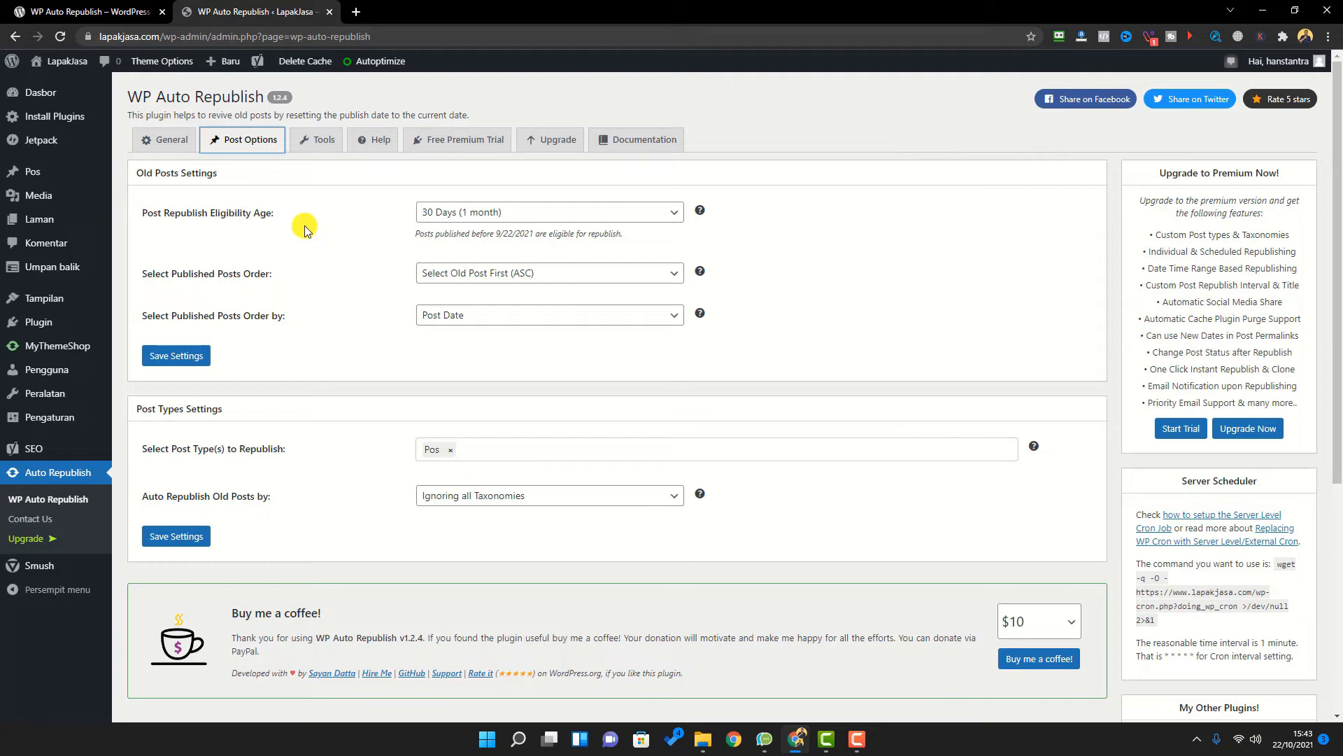
{"action": "left_click", "coordinate": [524, 216]}
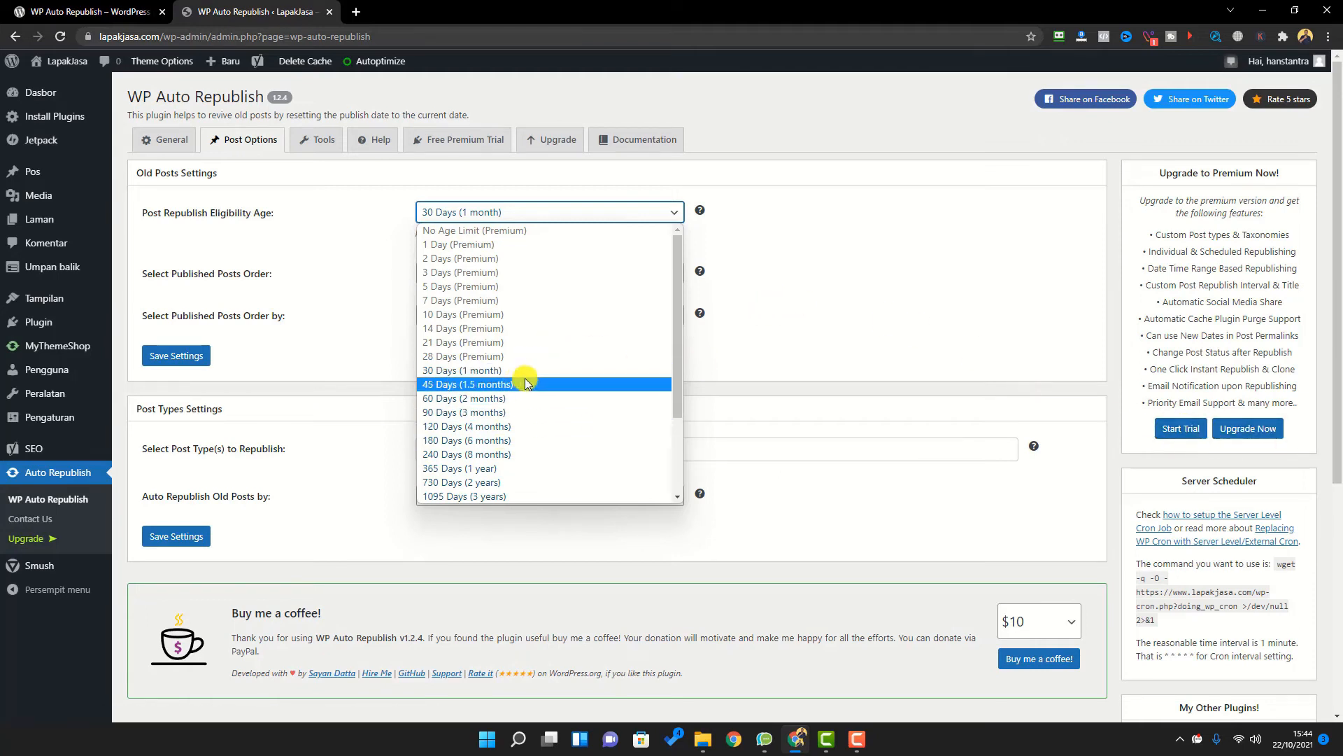
{"action": "left_click", "coordinate": [836, 327]}
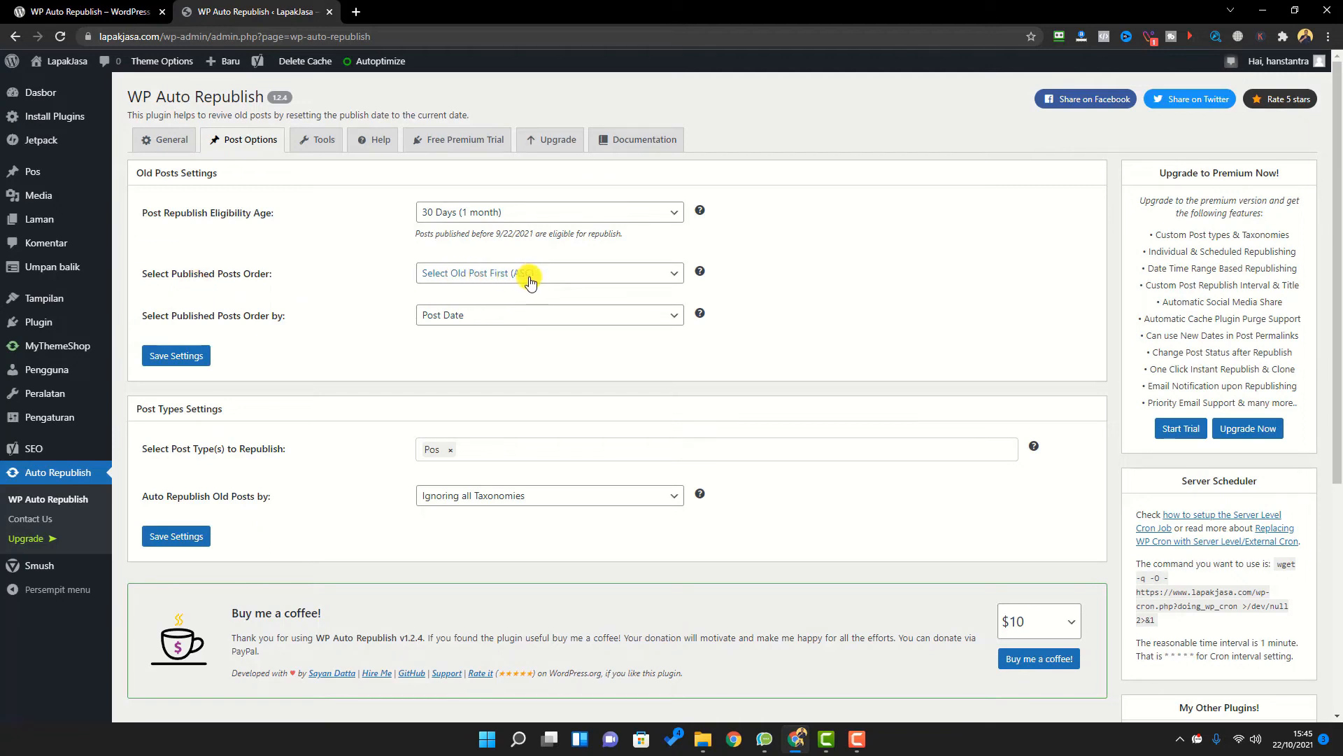
{"action": "left_click", "coordinate": [297, 347]}
Check which additional post types can be selected for republishing, leaving the selection as it is
{"action": "left_click", "coordinate": [483, 453]}
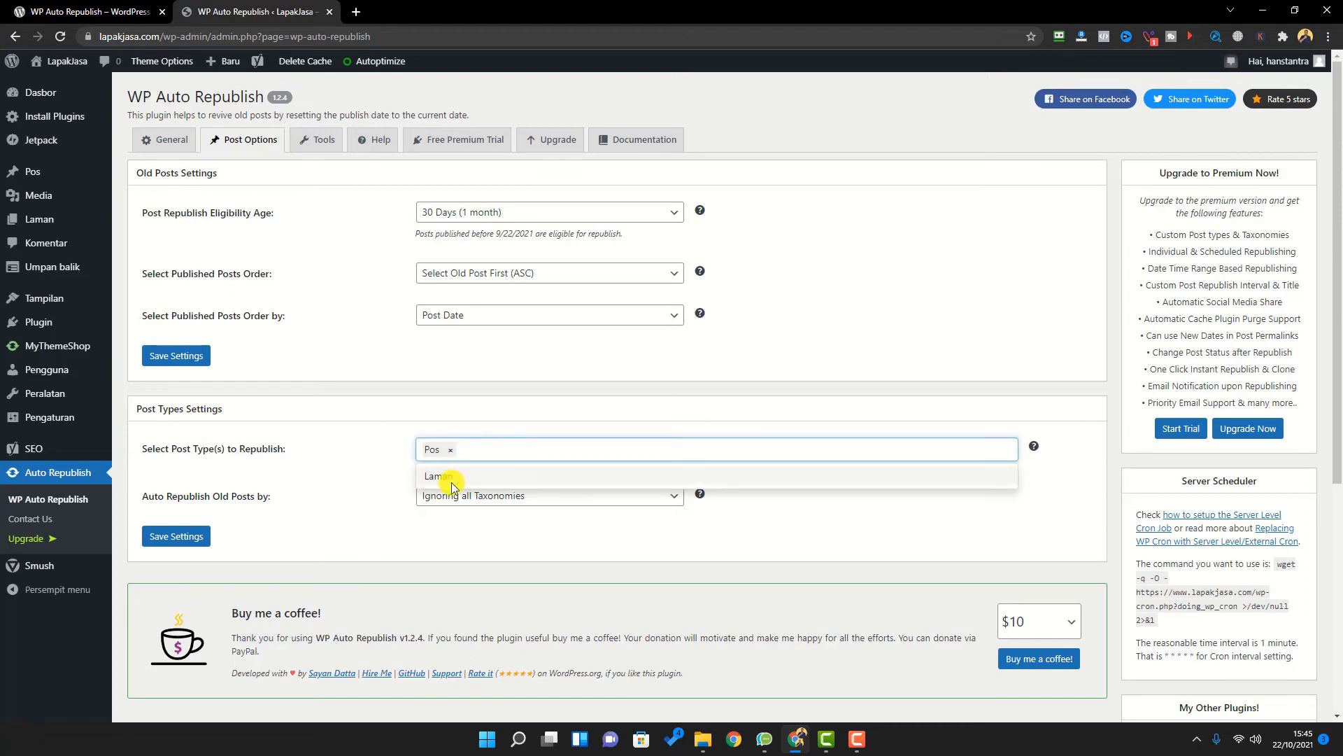
{"action": "left_click", "coordinate": [375, 459]}
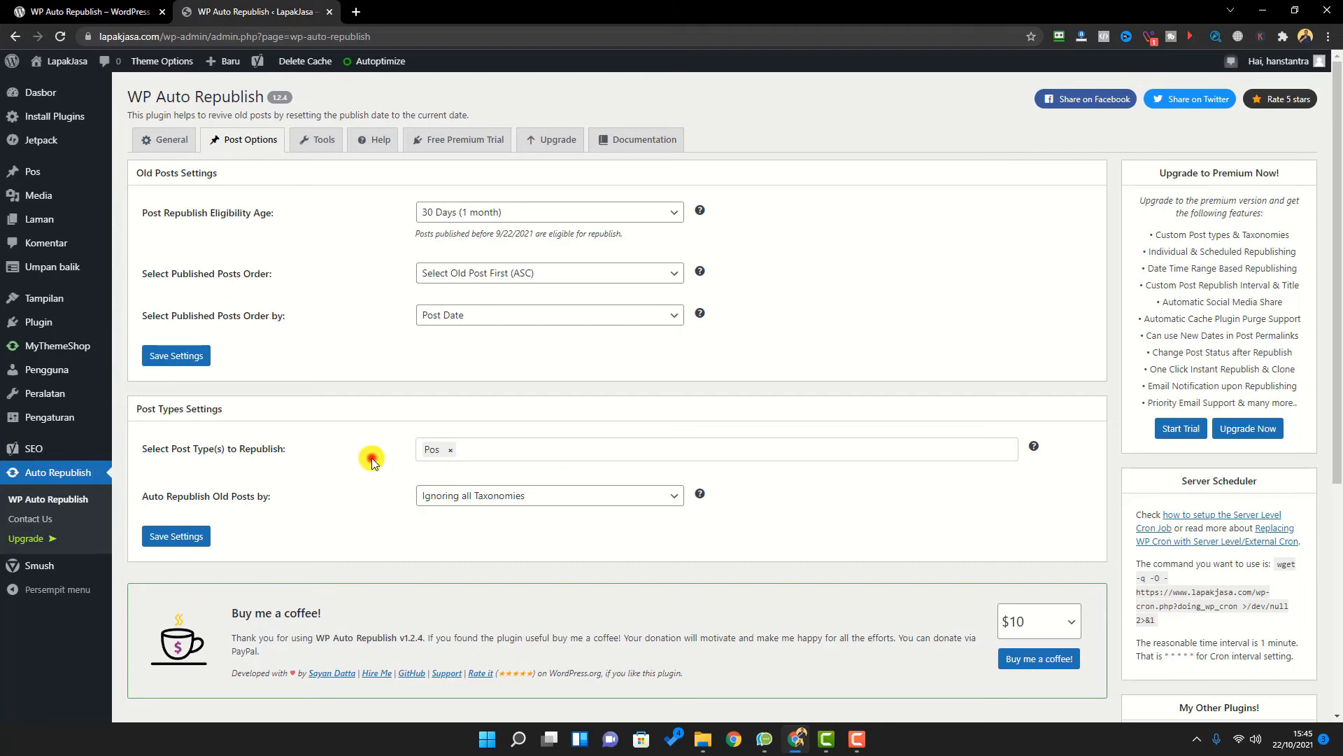
{"action": "left_click", "coordinate": [338, 425]}
Open the LapakJasa homepage in a new tab and examine the order and publication dates of its listed posts
{"action": "middle_click", "coordinate": [60, 61]}
{"action": "left_click", "coordinate": [408, 9]}
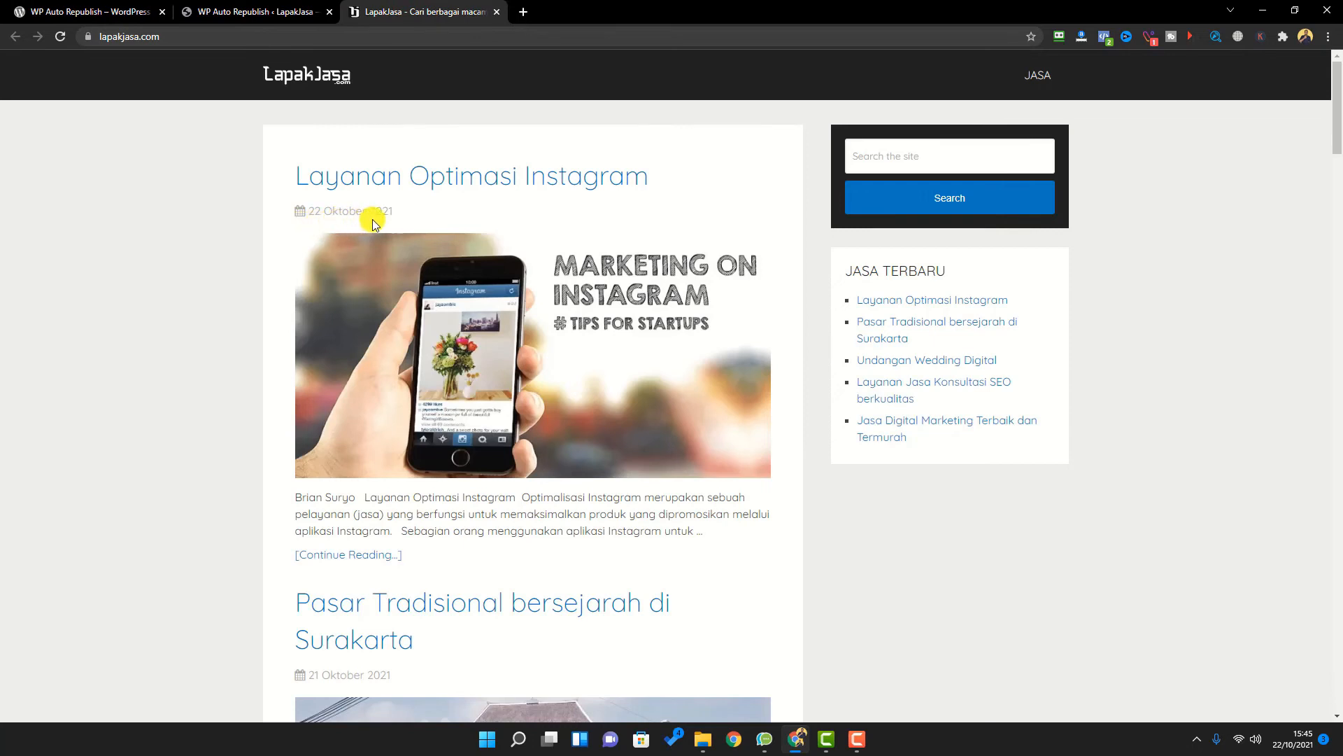
{"action": "scroll", "coordinate": [294, 366], "scroll_direction": "down", "scroll_amount": 5}
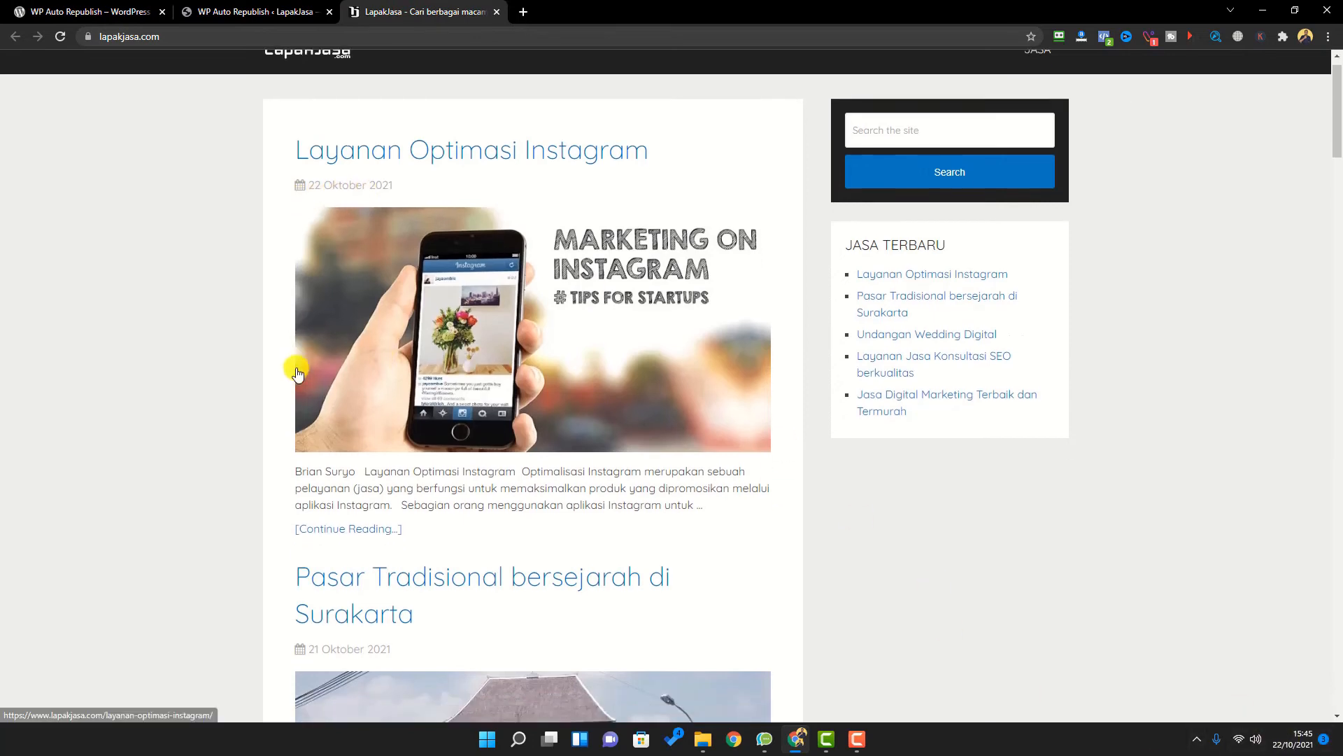
{"action": "scroll", "coordinate": [338, 338], "scroll_direction": "down", "scroll_amount": 9}
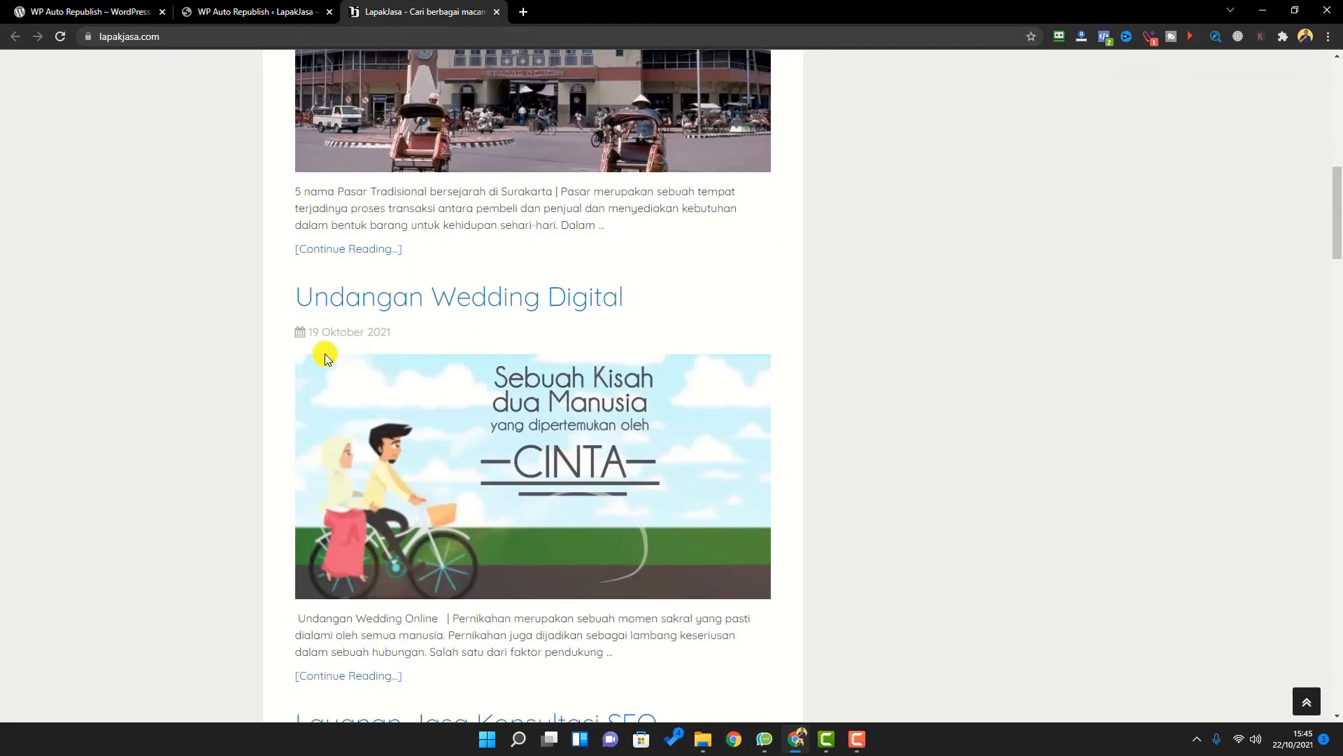
{"action": "scroll", "coordinate": [403, 359], "scroll_direction": "down", "scroll_amount": 5}
{"action": "scroll", "coordinate": [336, 321], "scroll_direction": "down", "scroll_amount": 7}
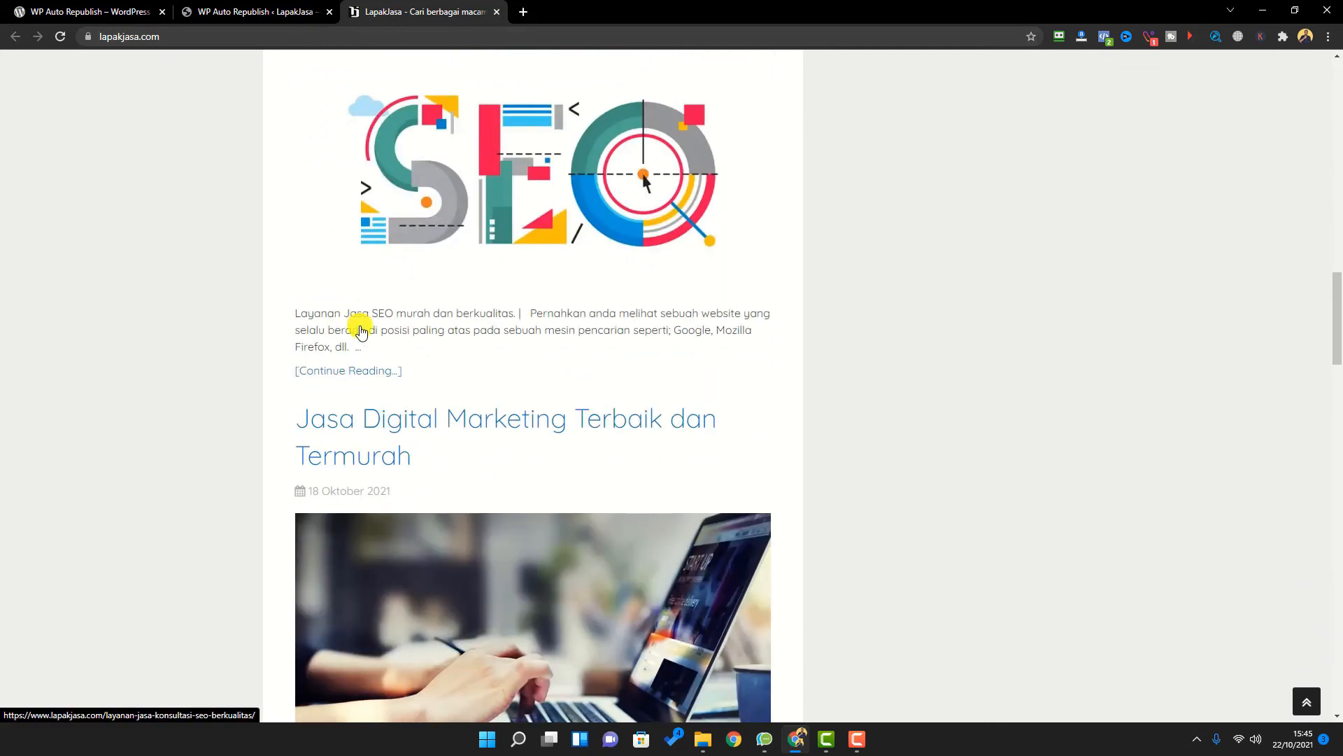
{"action": "scroll", "coordinate": [414, 318], "scroll_direction": "down", "scroll_amount": 7}
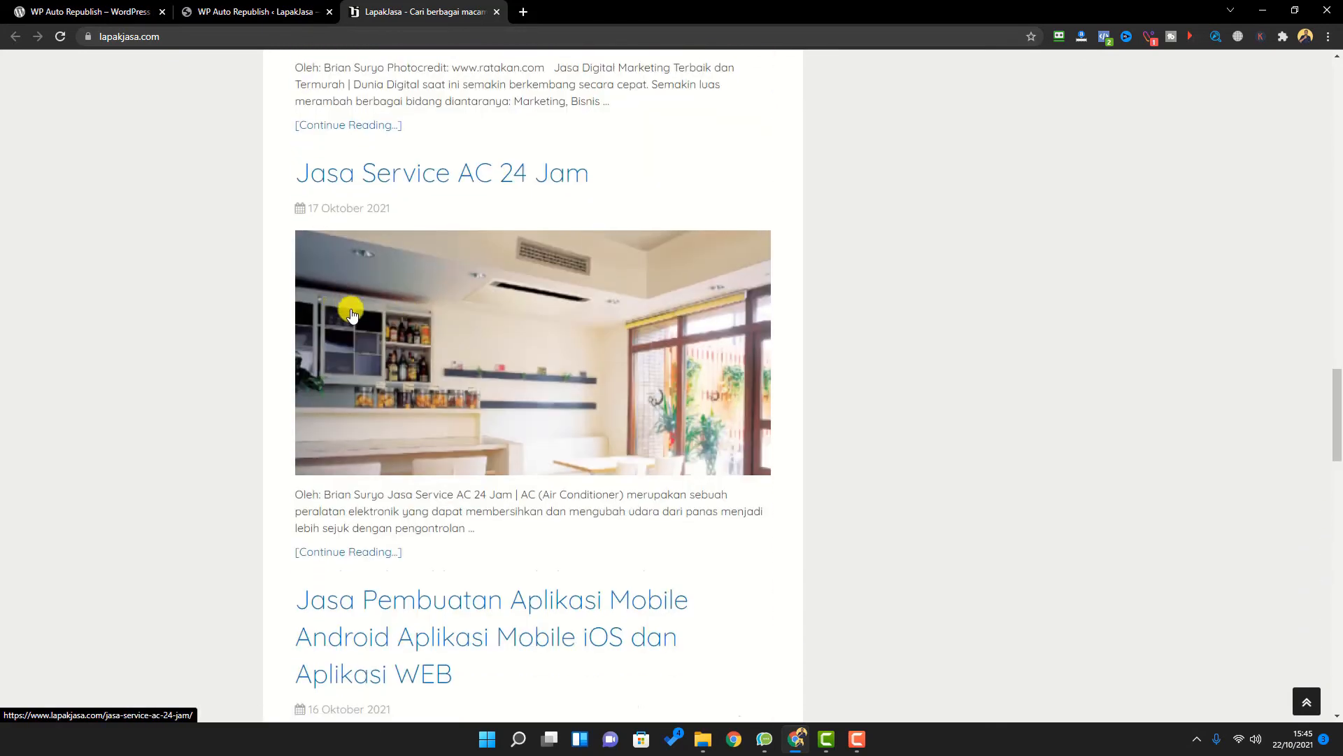
{"action": "scroll", "coordinate": [354, 310], "scroll_direction": "down", "scroll_amount": 5}
{"action": "scroll", "coordinate": [354, 309], "scroll_direction": "down", "scroll_amount": 15}
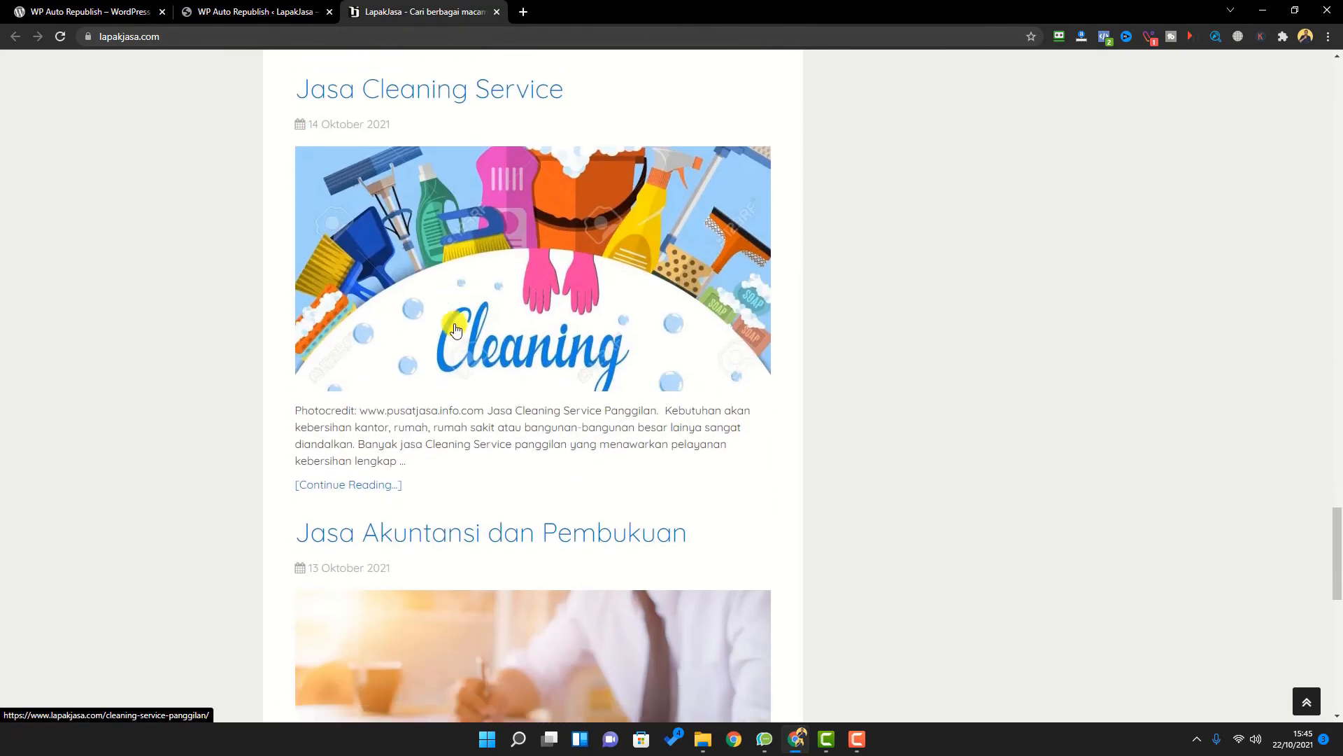
{"action": "scroll", "coordinate": [455, 329], "scroll_direction": "down", "scroll_amount": 4}
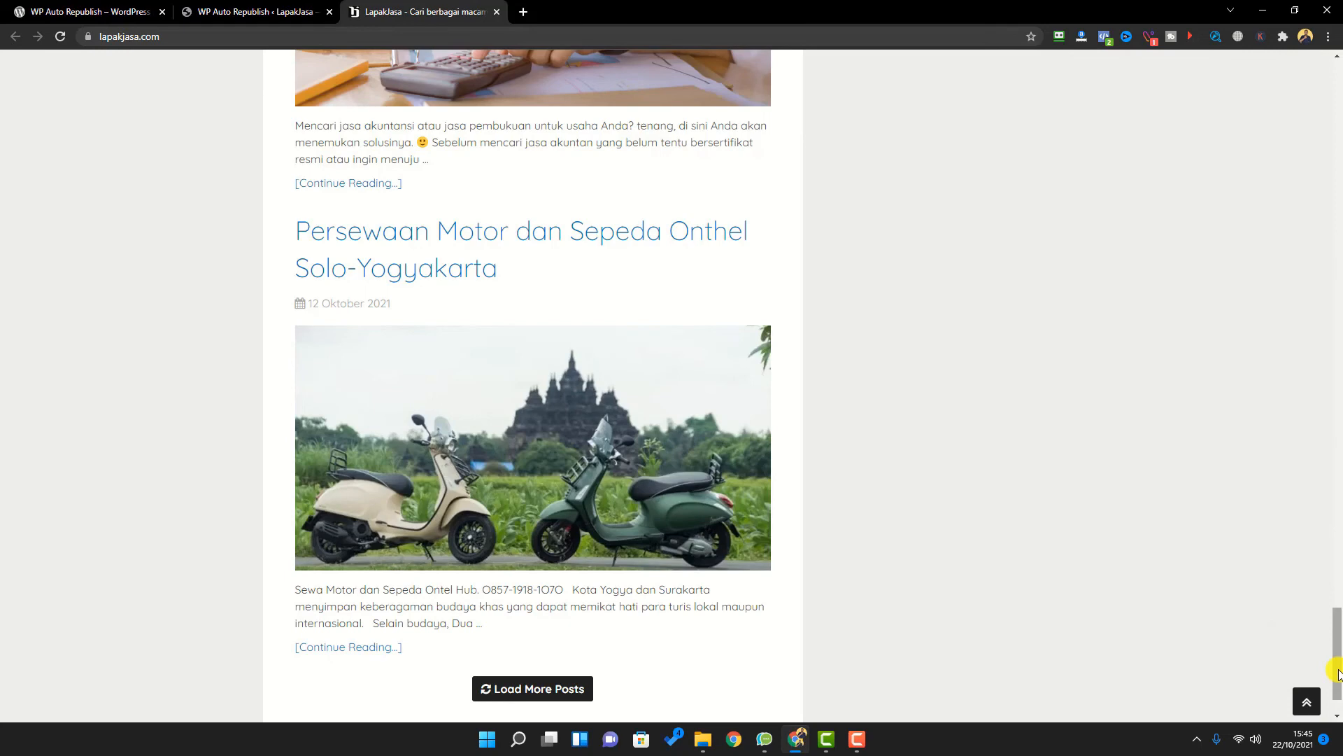
{"action": "left_click_drag", "start_coordinate": [1337, 672], "coordinate": [1165, 102]}
{"action": "left_click_drag", "start_coordinate": [1329, 681], "coordinate": [1306, 122]}
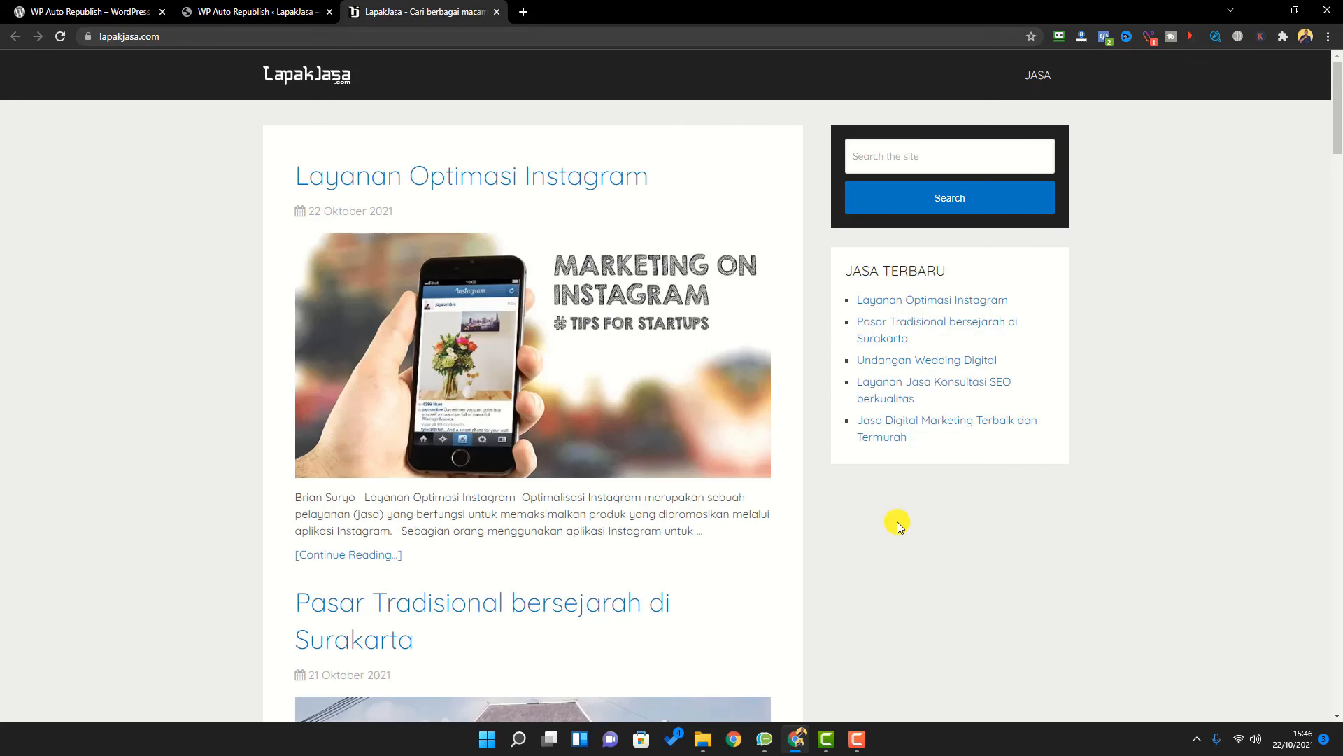
{"action": "scroll", "coordinate": [829, 546], "scroll_direction": "down", "scroll_amount": 1}
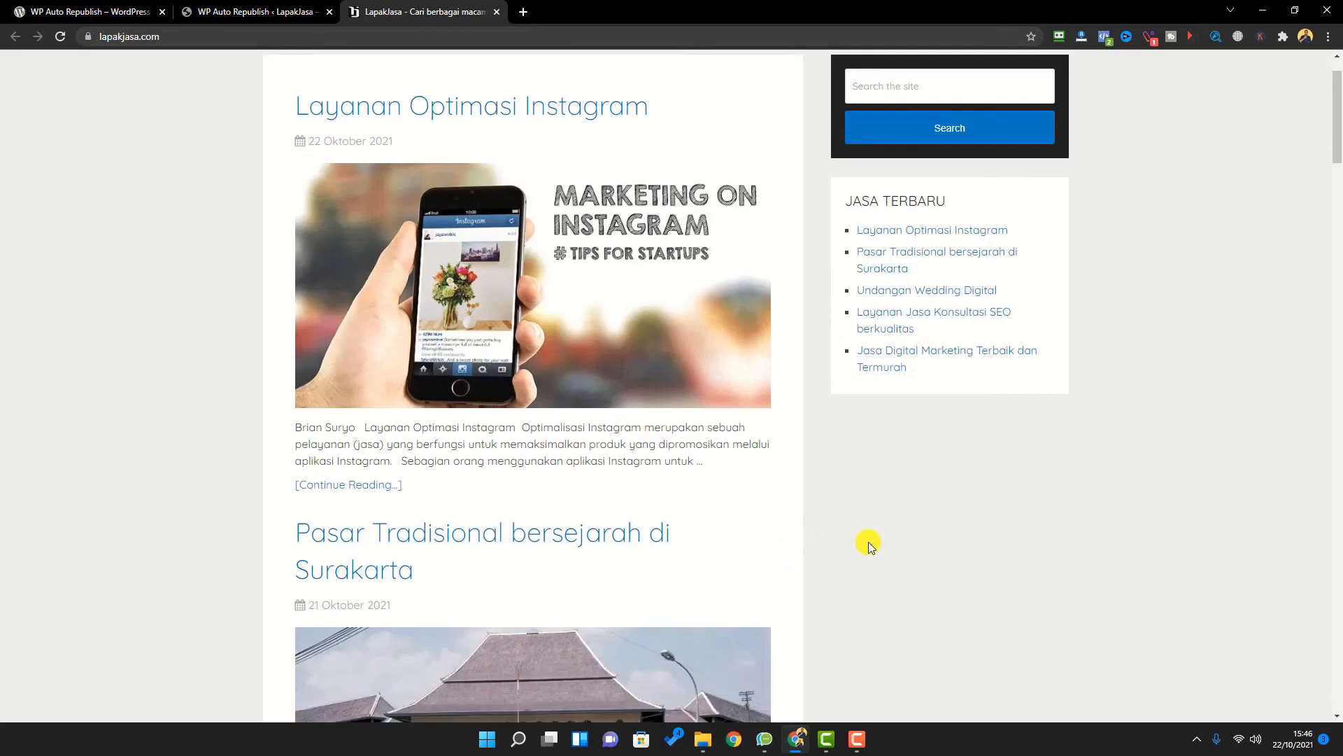